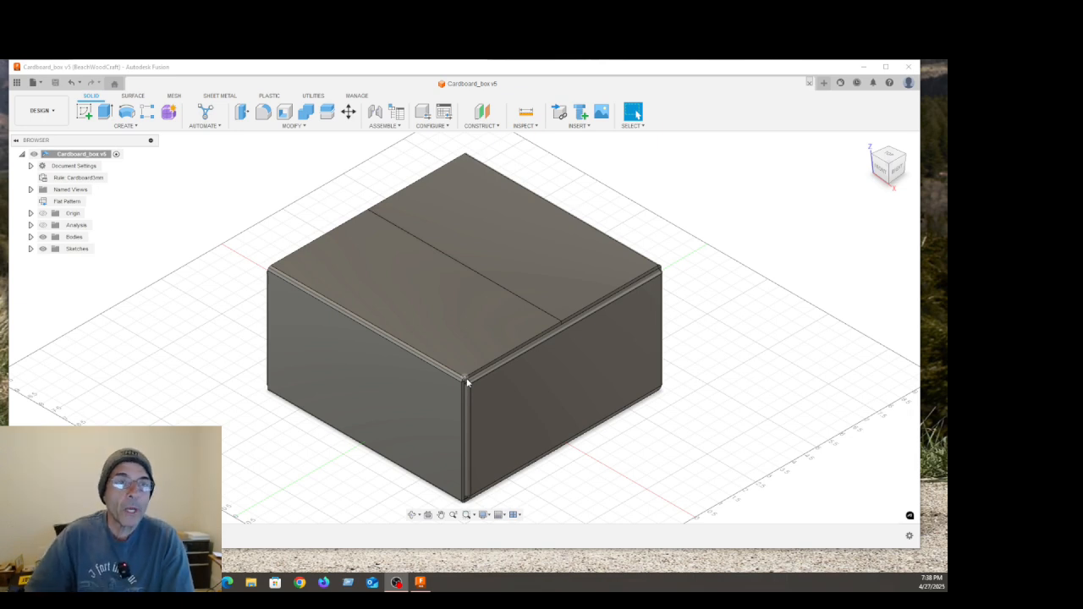
Switch the cardboard box design to the Manufacture workspace and bring the whole unfolded flat pattern into view
left_click(56, 115)
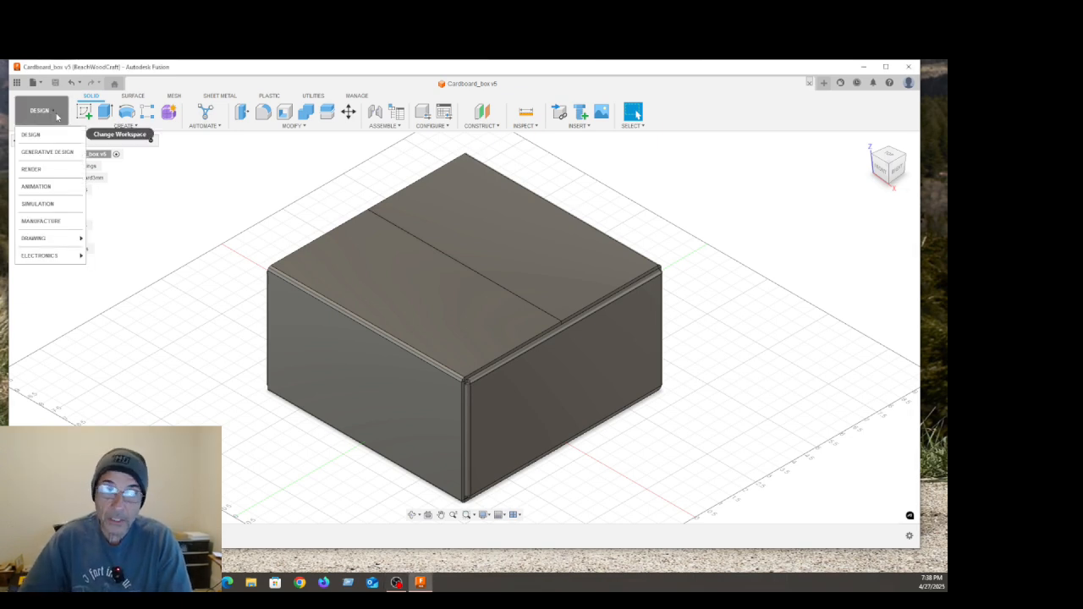
left_click(51, 222)
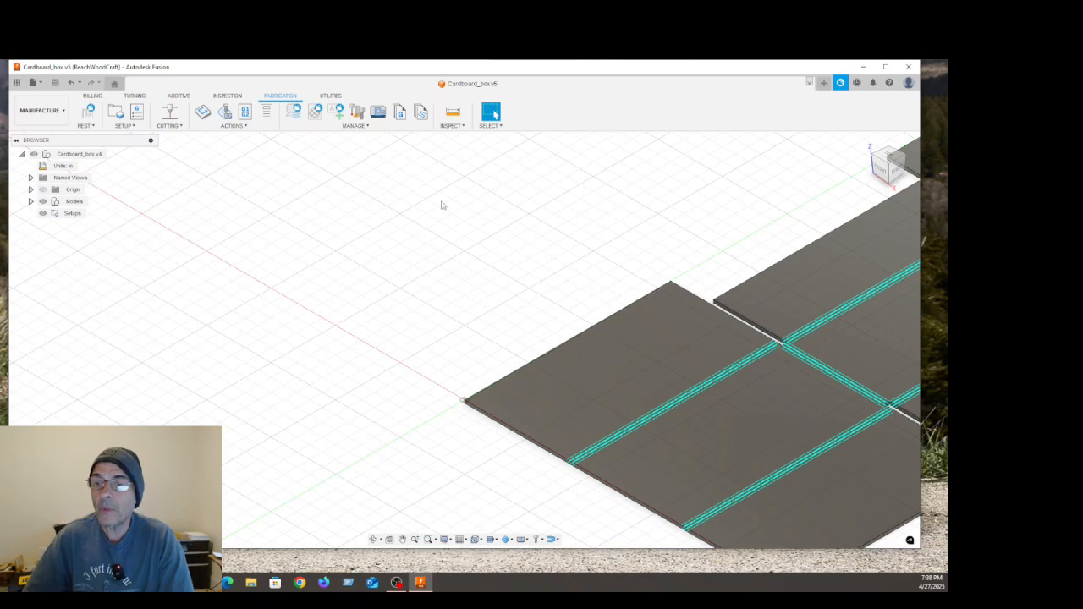
scroll(440, 205, "down", 3)
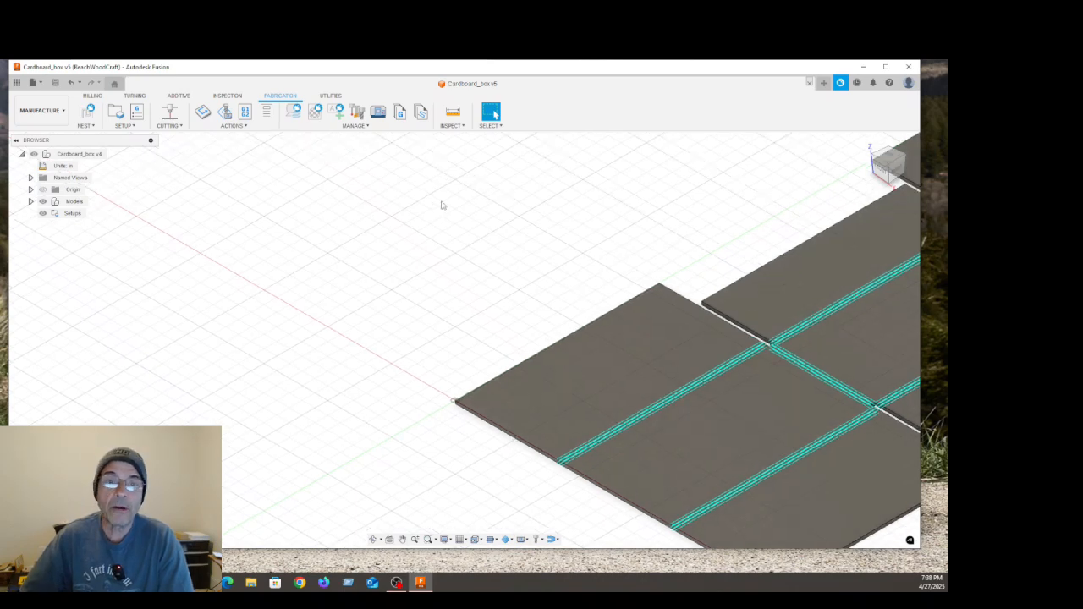
middle_click_drag(441, 205, 249, 274)
scroll(442, 205, "down", 3)
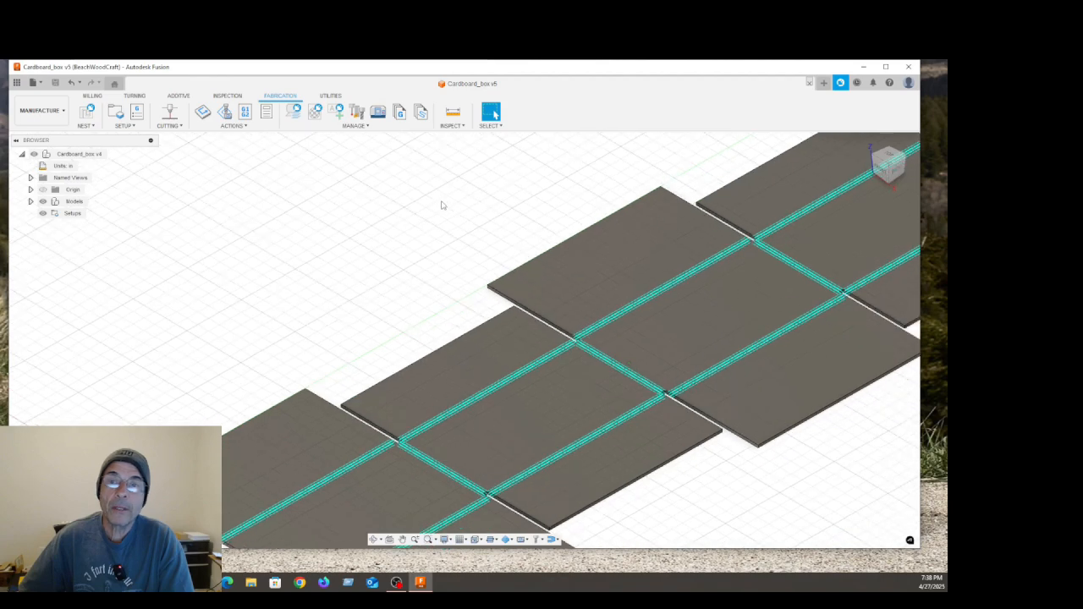
scroll(440, 205, "down", 3)
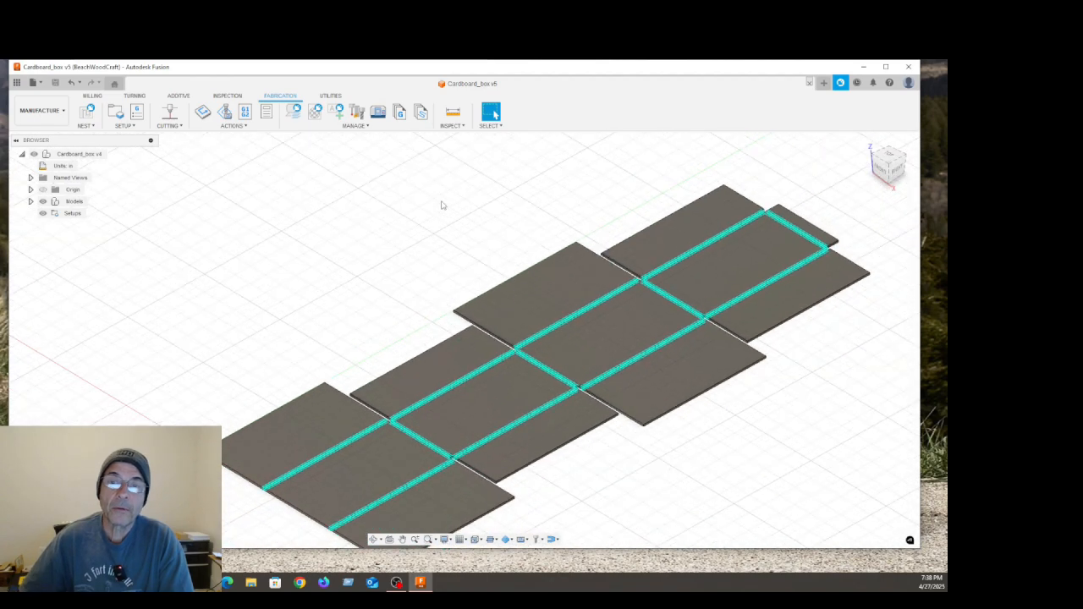
scroll(442, 205, "up", 1)
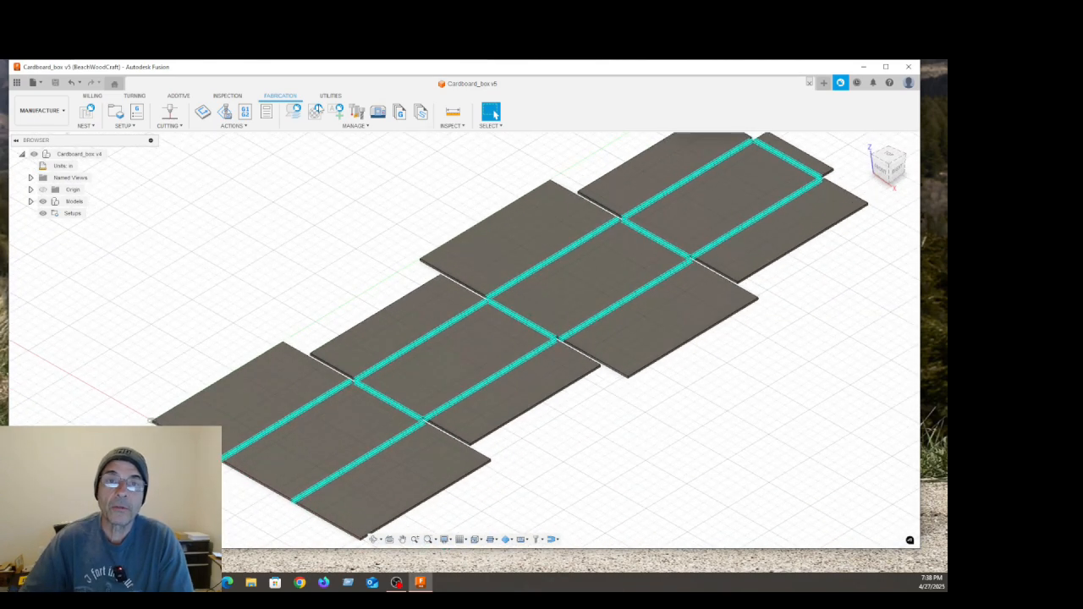
Measure the overall length of the flat pattern between its two opposite end edges
left_click(460, 126)
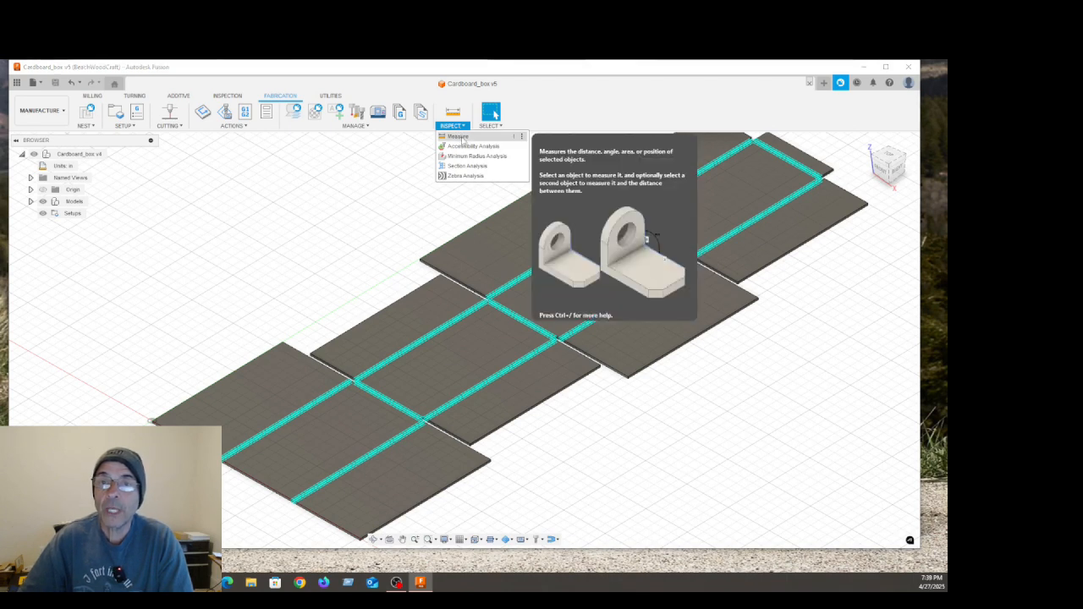
left_click(460, 140)
left_click_drag(825, 203, 823, 287)
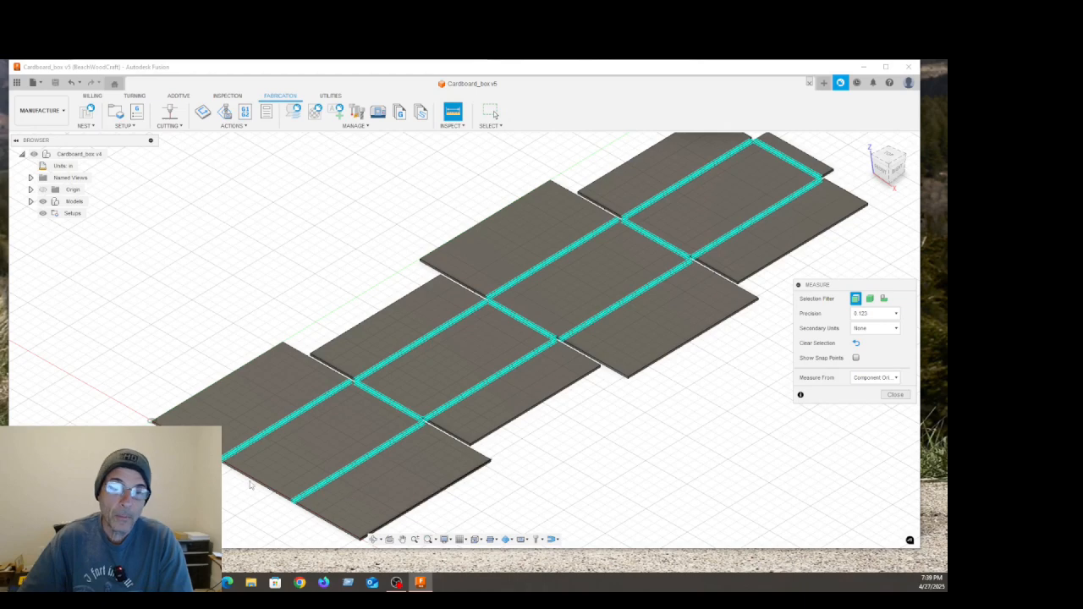
left_click(802, 153)
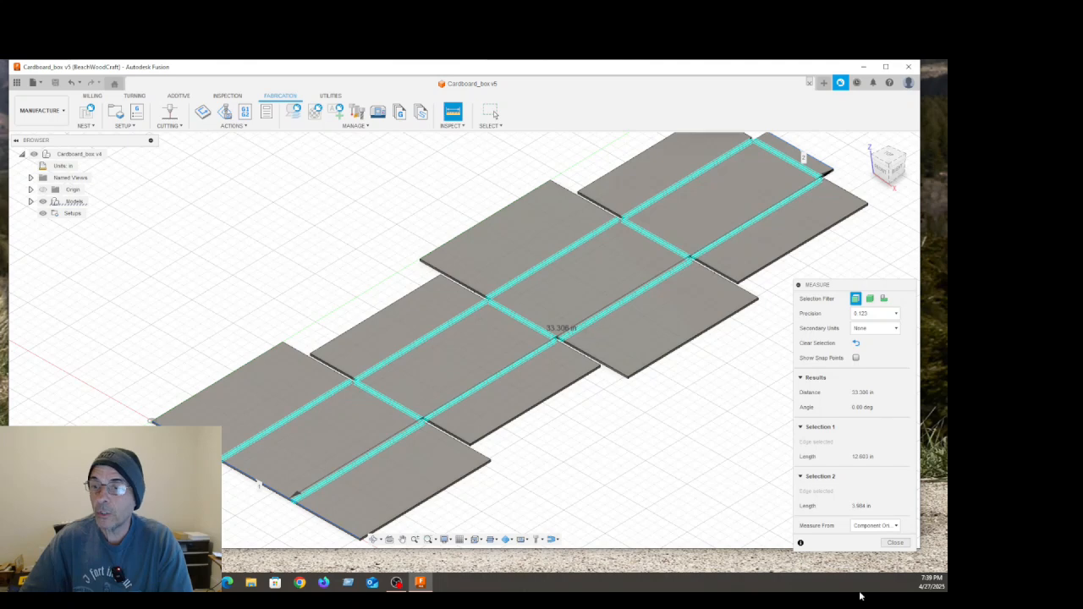
Clear the measured selection and measure the flat pattern's width between the outer flap edges of the end section
left_click(856, 343)
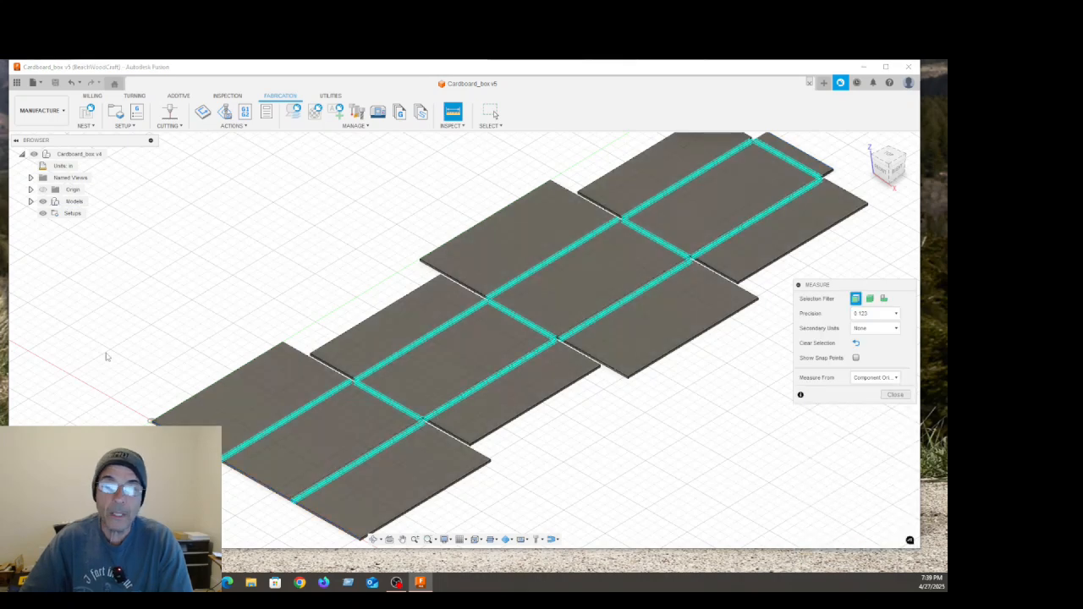
left_click(222, 378)
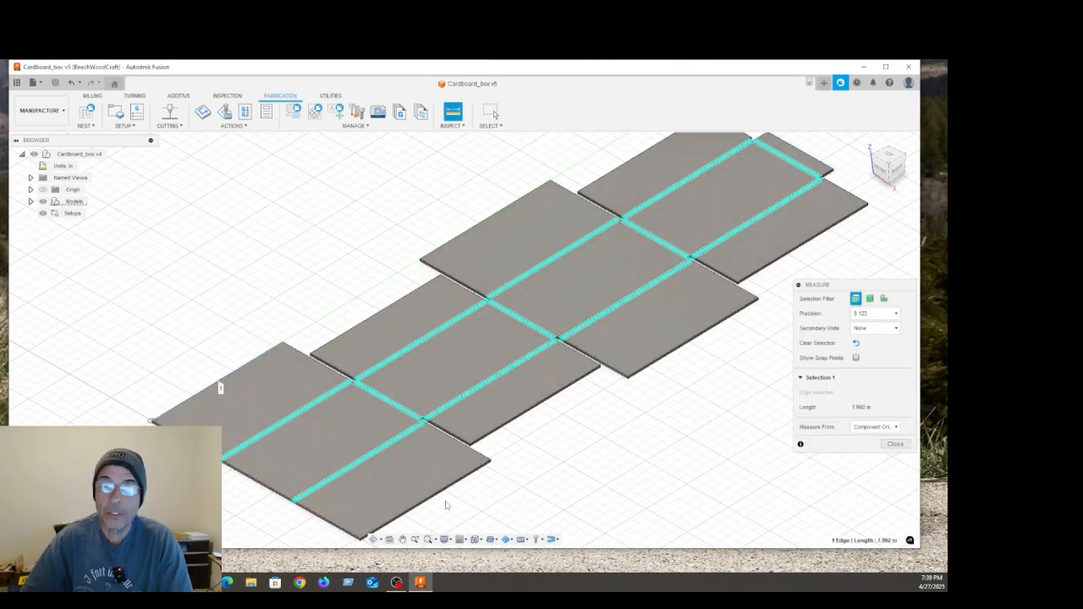
left_click(446, 492)
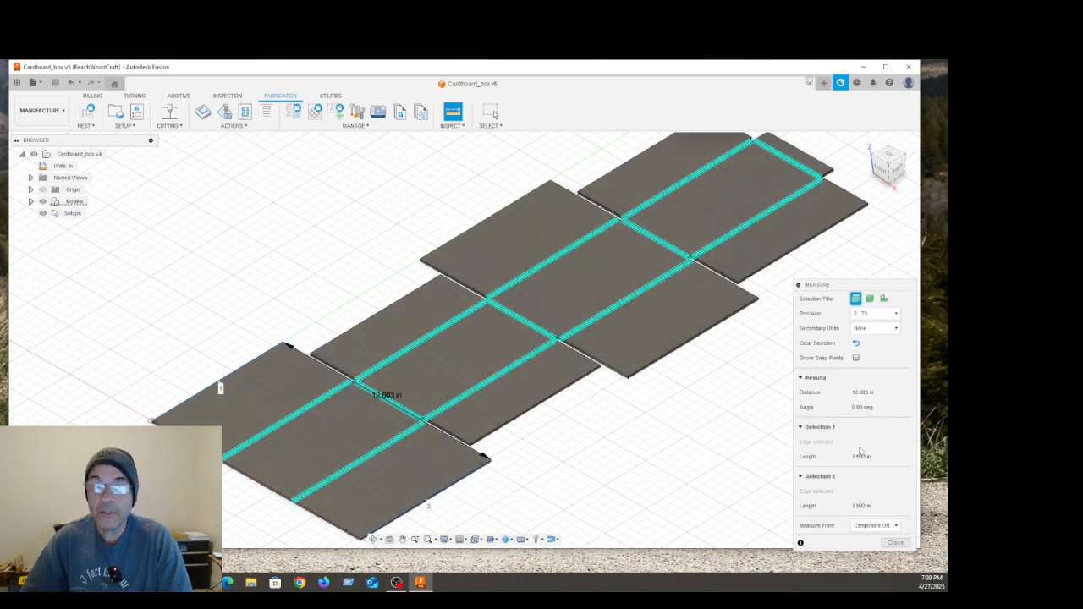
left_click(895, 543)
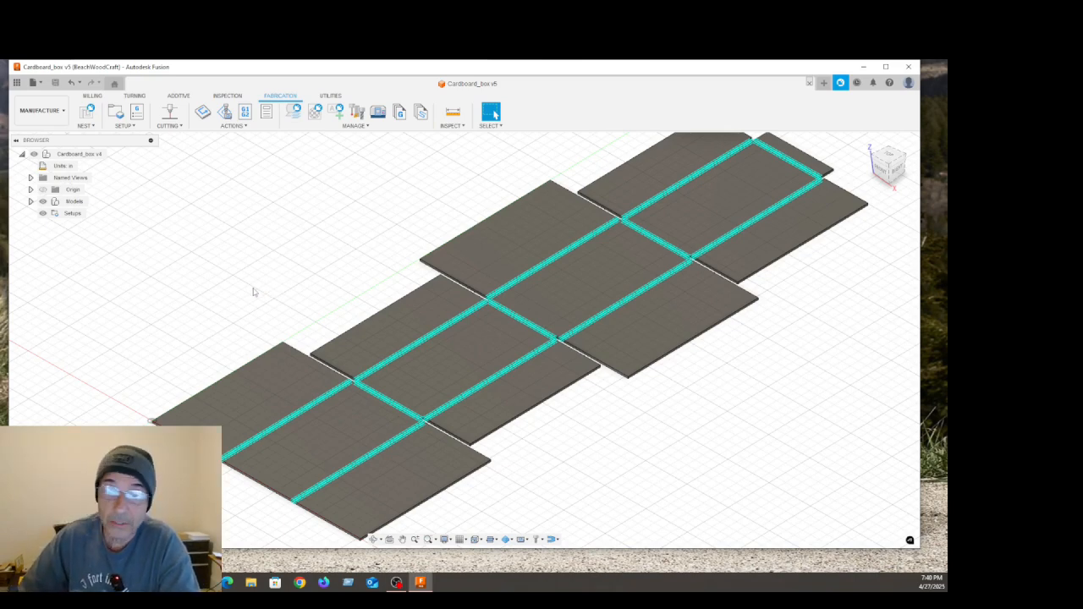
scroll(253, 291, "down", 2)
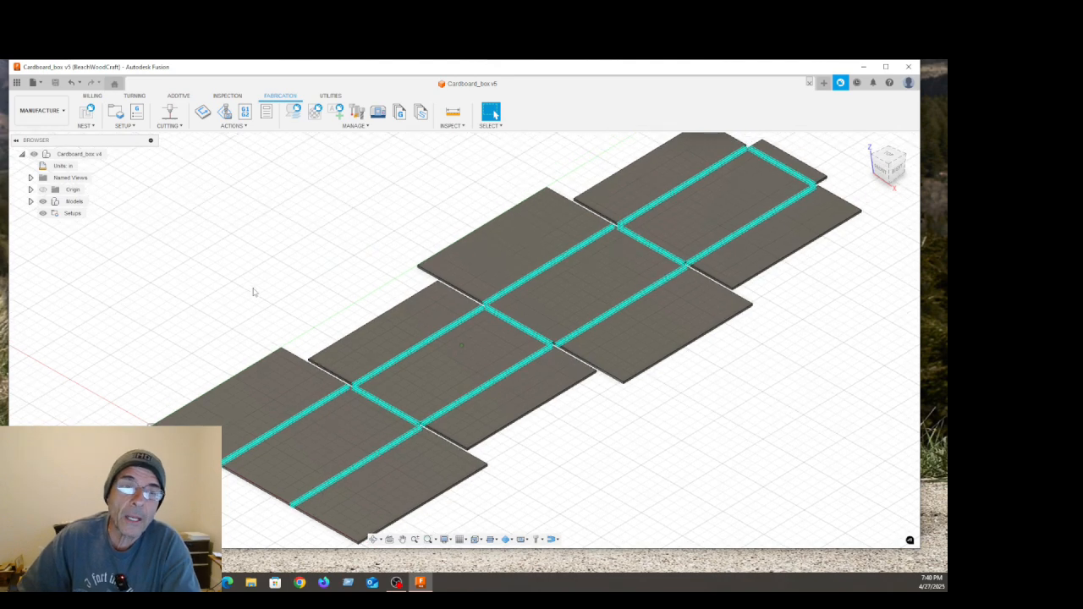
scroll(253, 292, "down", 2)
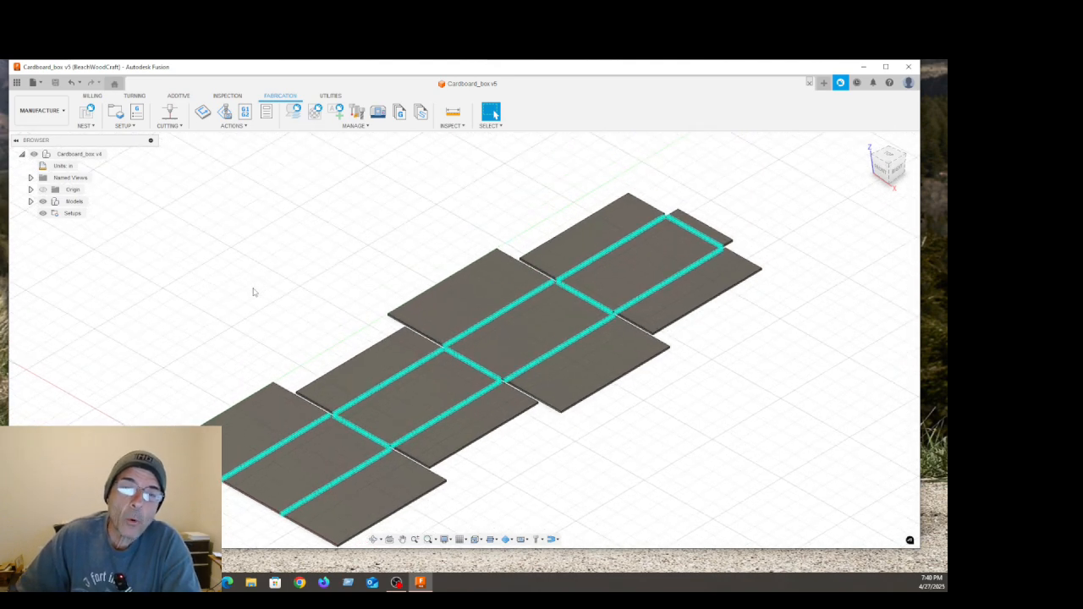
middle_click_drag(253, 292, 243, 231)
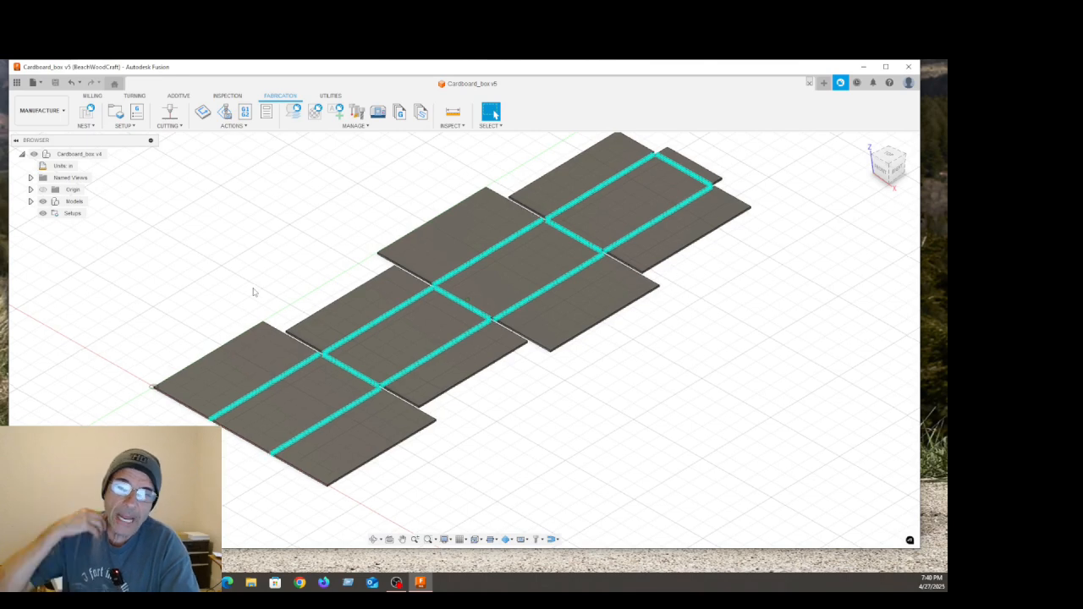
scroll(253, 292, "up", 1)
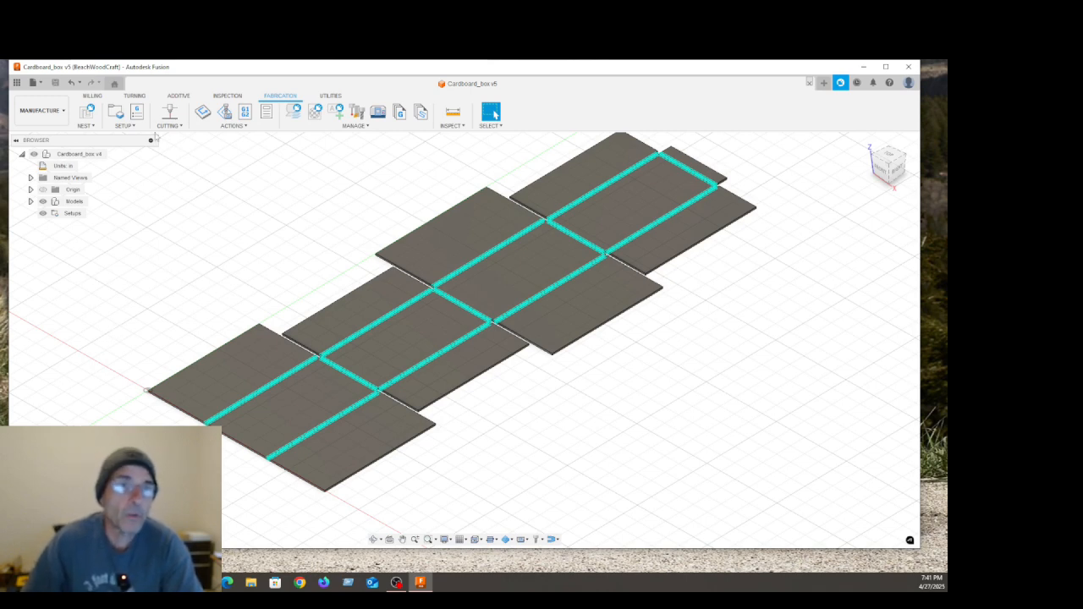
left_click(134, 127)
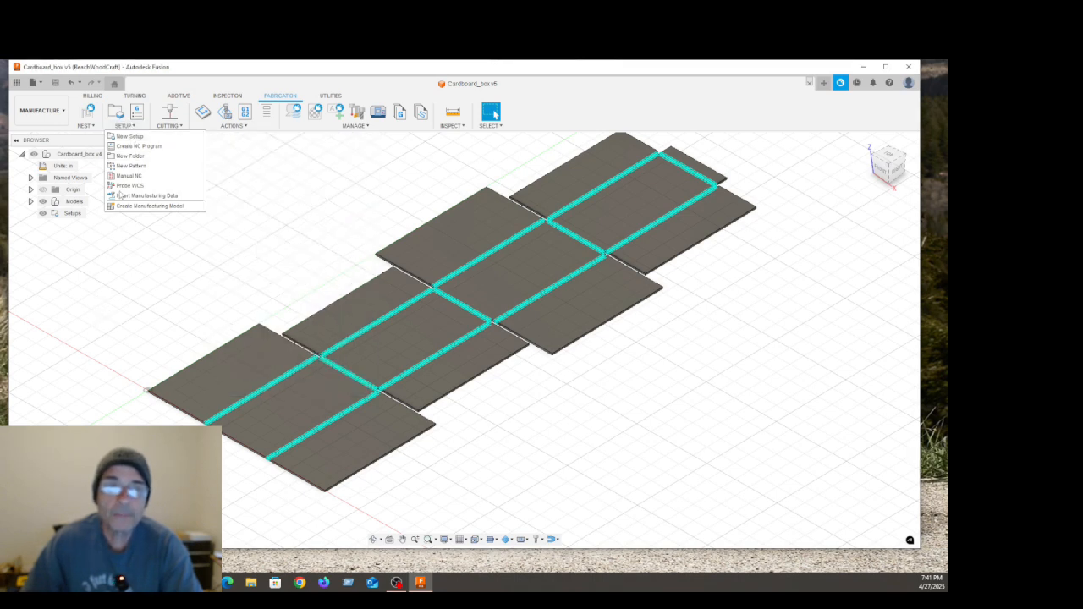
left_click(135, 137)
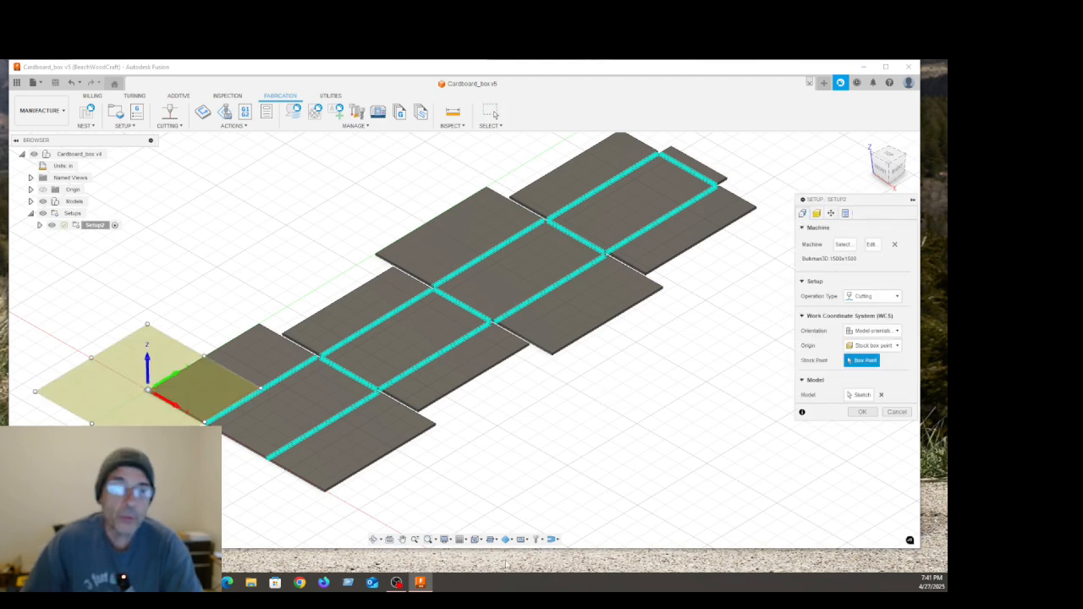
left_click(843, 245)
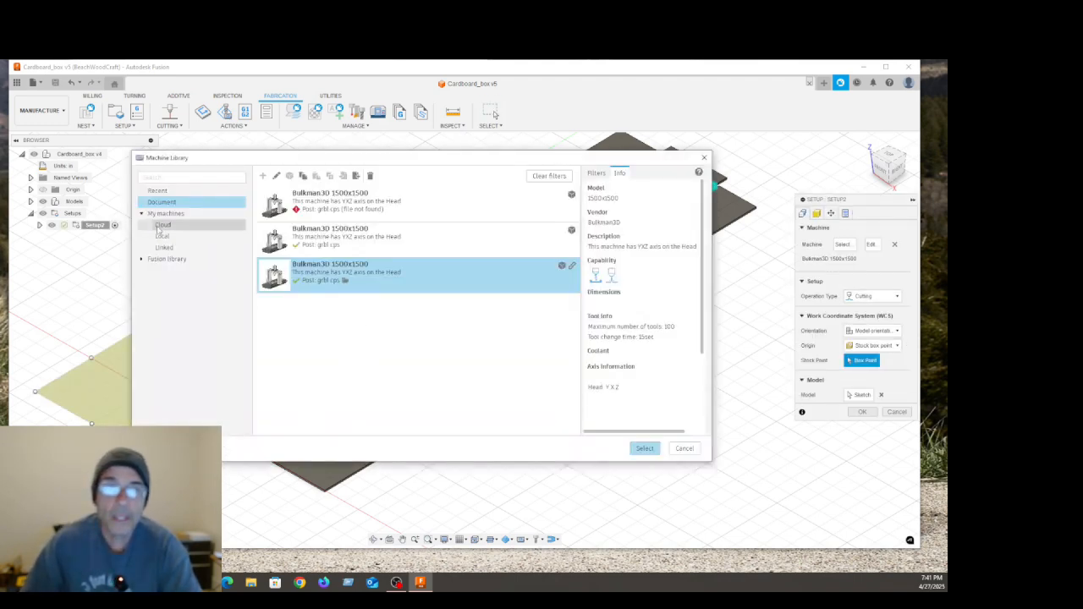
left_click(161, 236)
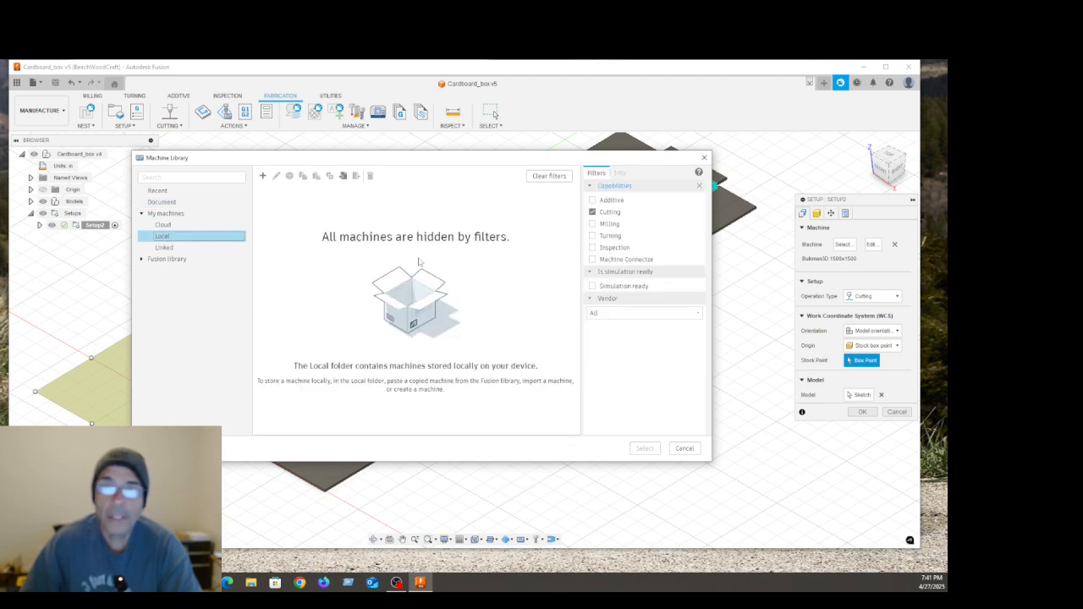
left_click_drag(429, 160, 445, 222)
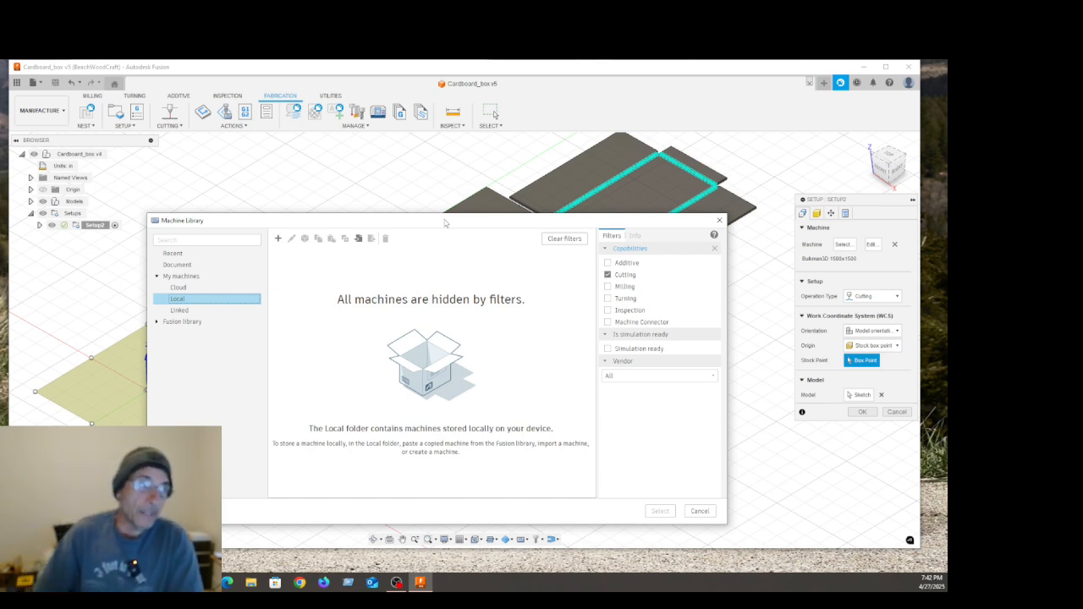
left_click_drag(463, 225, 457, 176)
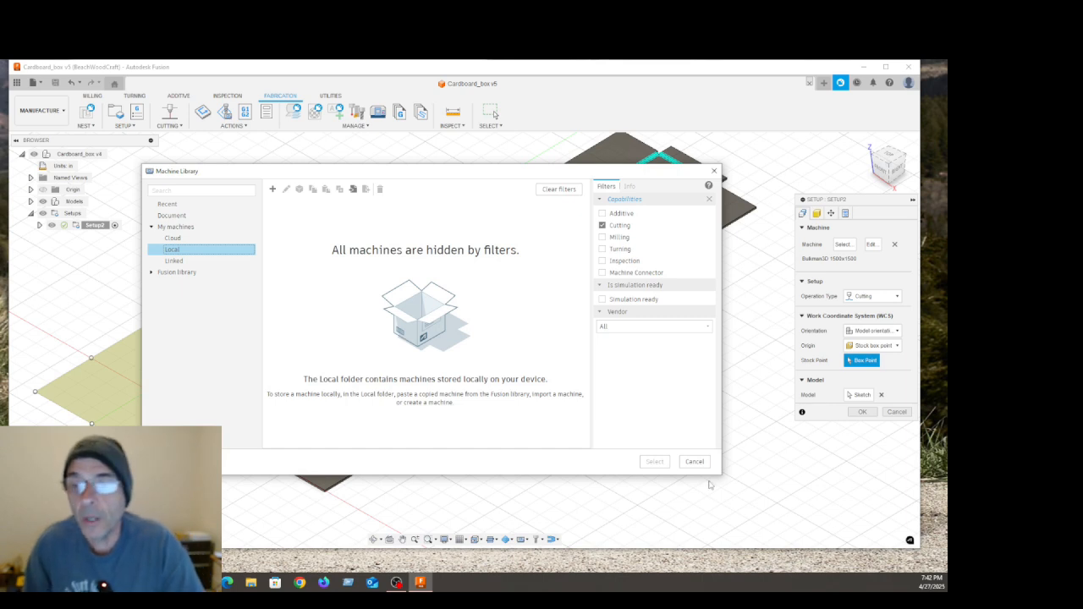
left_click(694, 461)
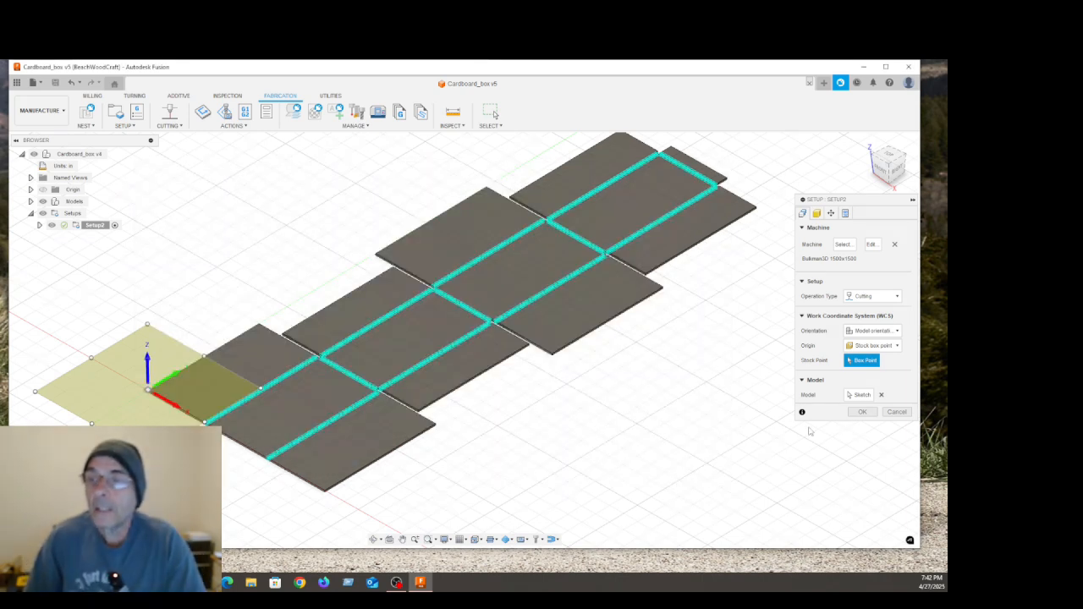
left_click(897, 412)
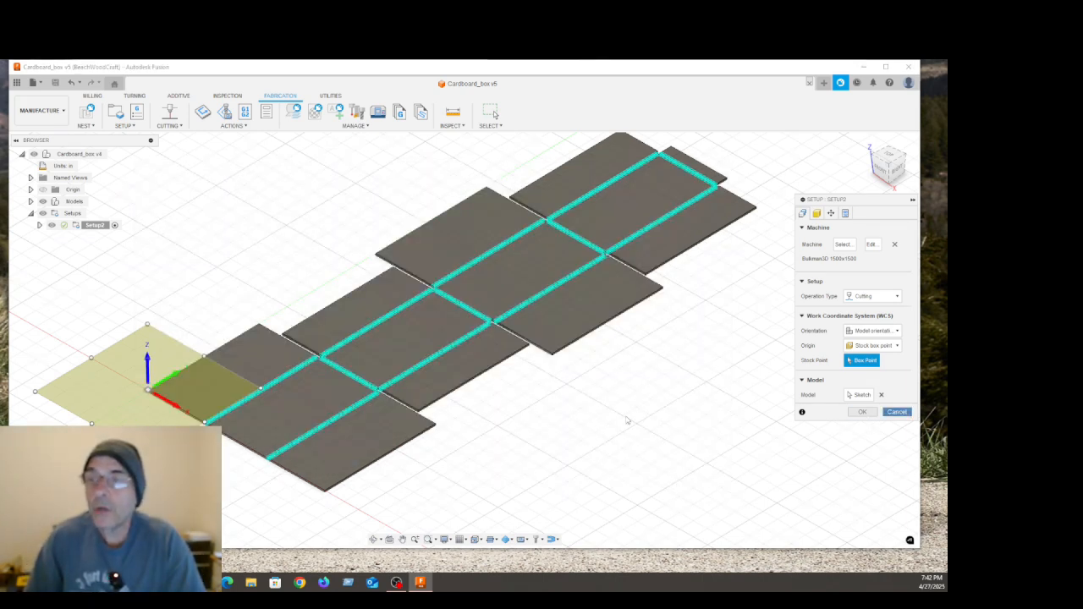
Enable the cutting capability for the local Bulkman3D 1500x1500 machine in the Machine Library and save its definition
left_click(356, 125)
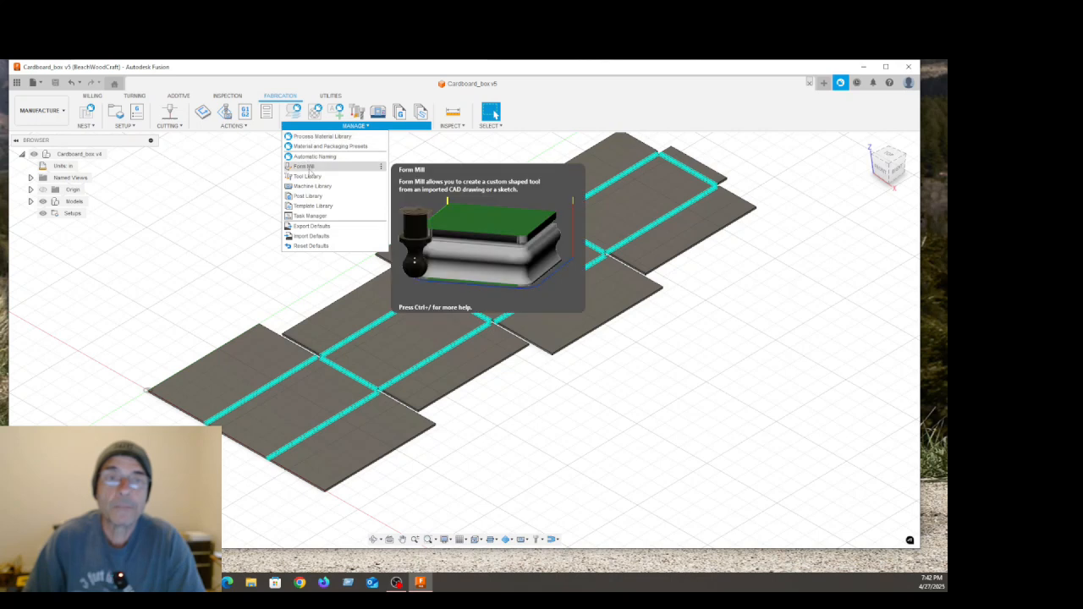
left_click(295, 288)
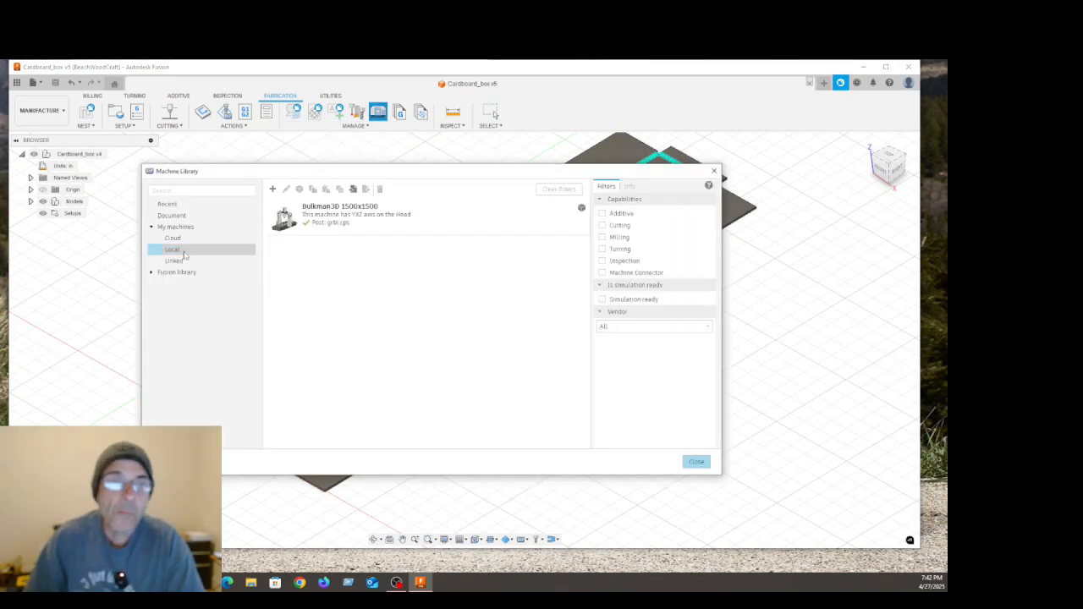
left_click(175, 250)
left_click(364, 218)
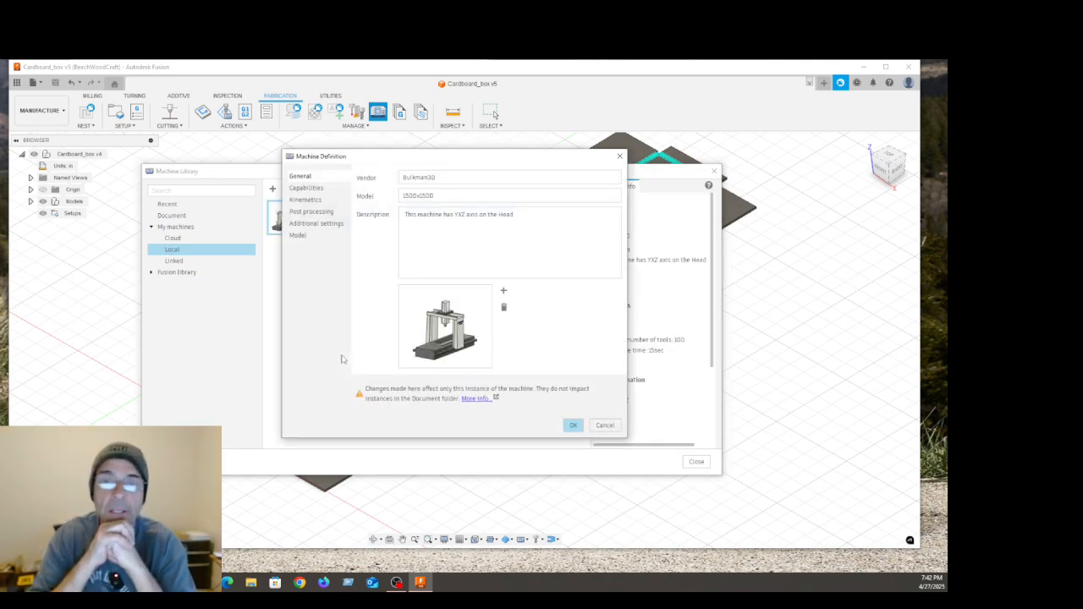
left_click(311, 187)
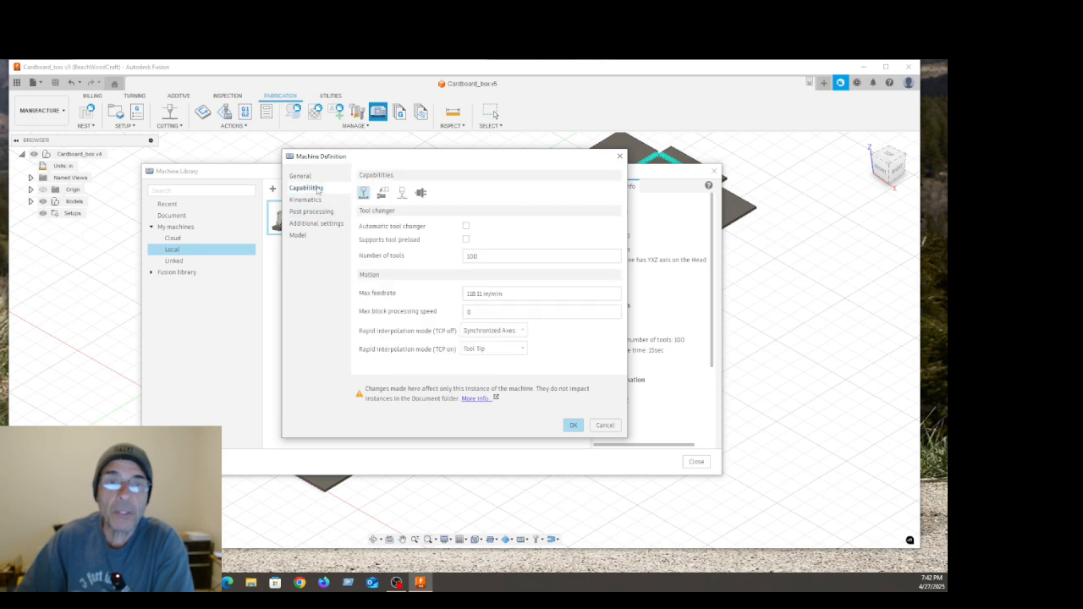
left_click(403, 194)
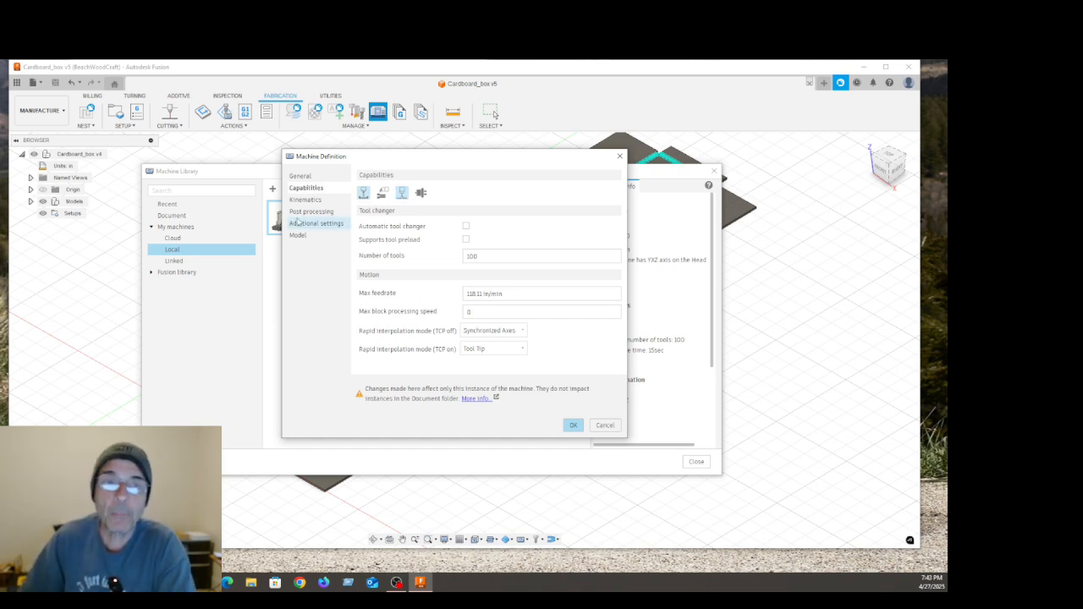
left_click(570, 426)
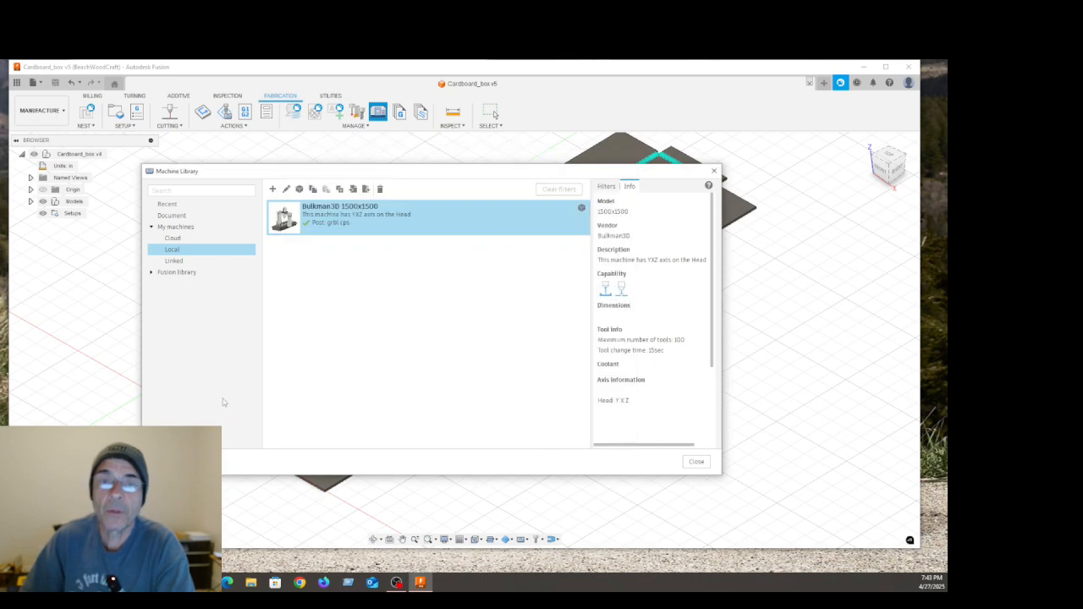
left_click(695, 462)
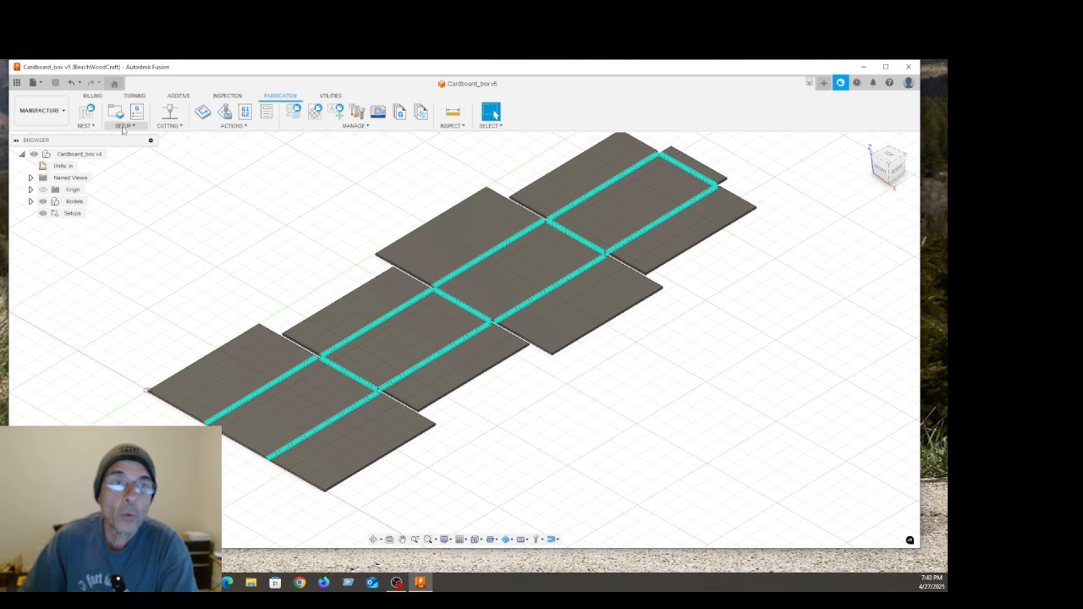
Create a new cutting setup and assign it the local Bulkman3D 1500x1500 machine from the Machine Library
left_click(125, 125)
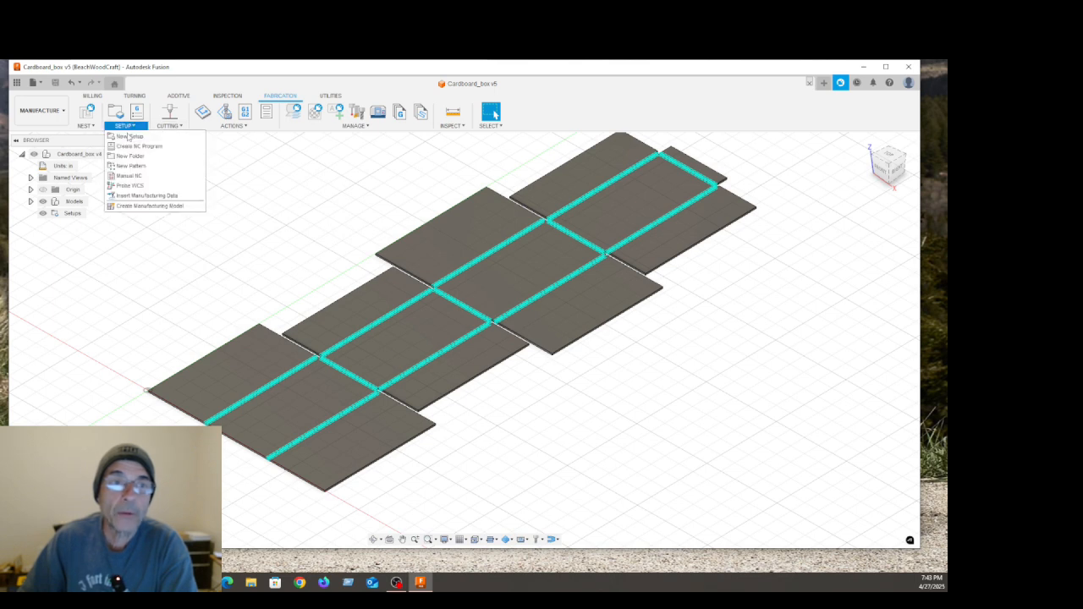
left_click(129, 136)
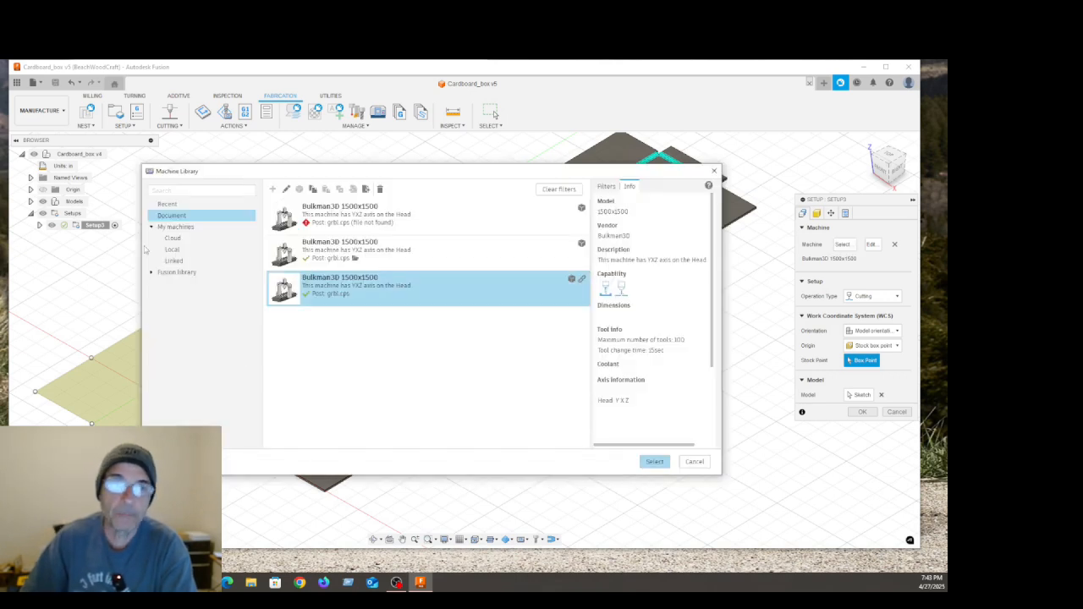
left_click(184, 250)
left_click(376, 216)
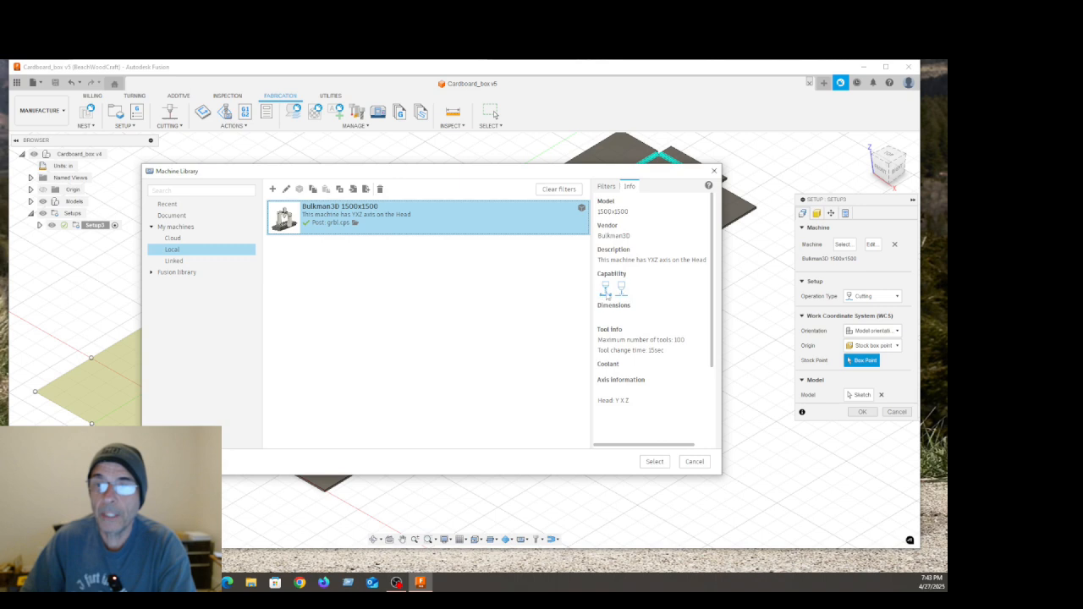
left_click(654, 461)
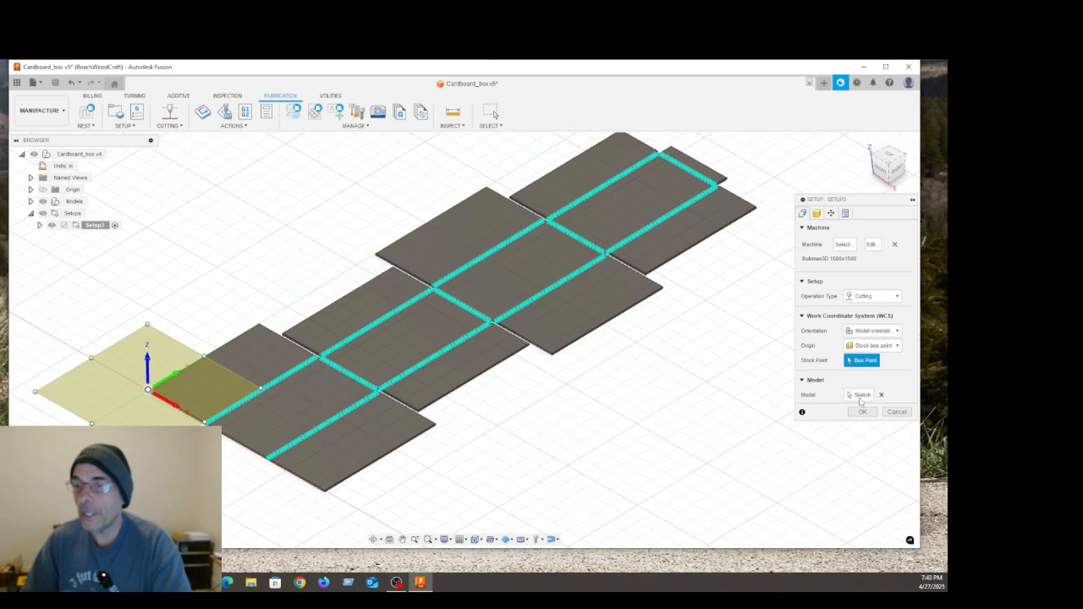
Add the flat pattern body to the setup's model selection, finish the setup and deselect it
left_click(863, 395)
left_click(398, 431)
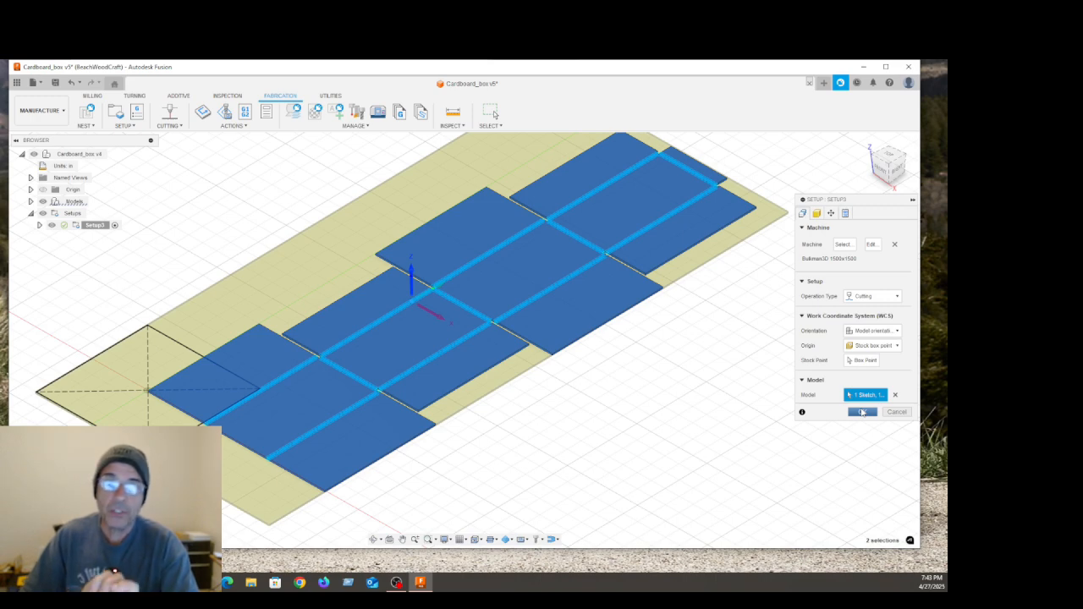
left_click(861, 412)
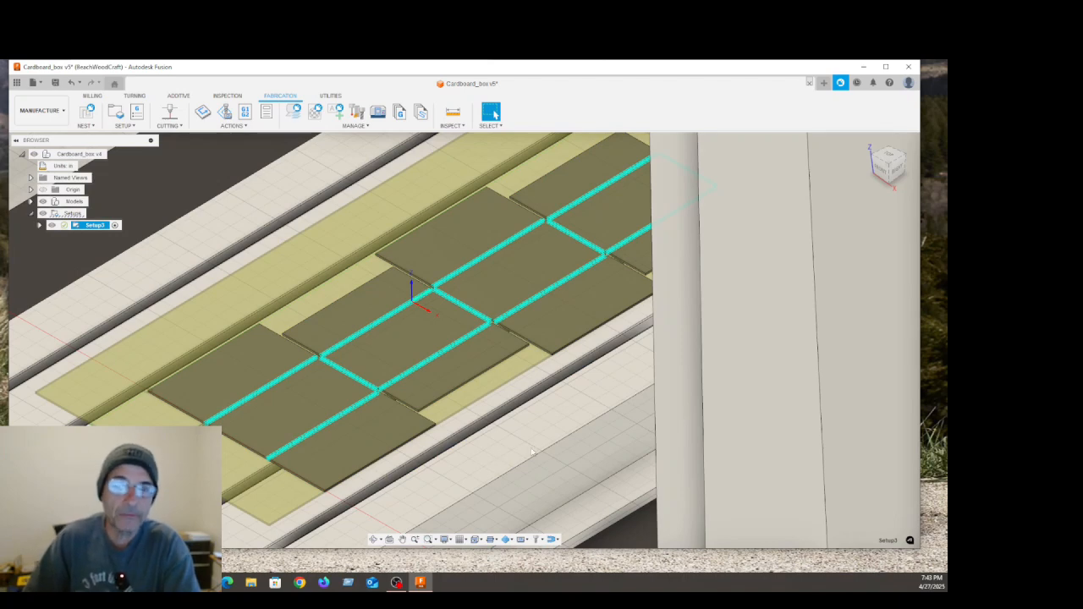
left_click(499, 459)
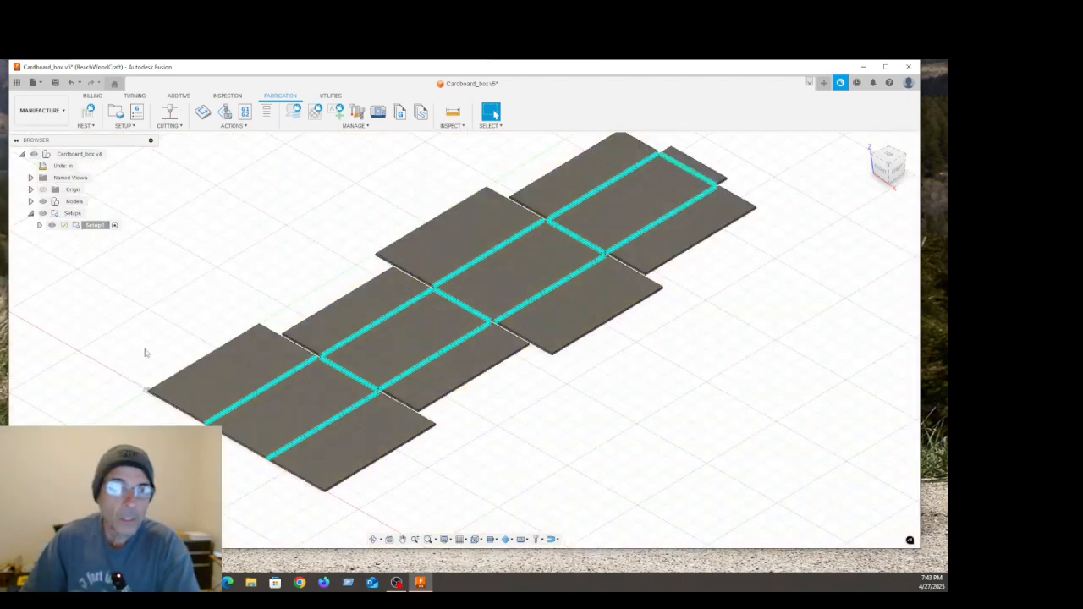
Start a 2D Profile cutting operation in the new setup and open its tool selection
left_click(126, 128)
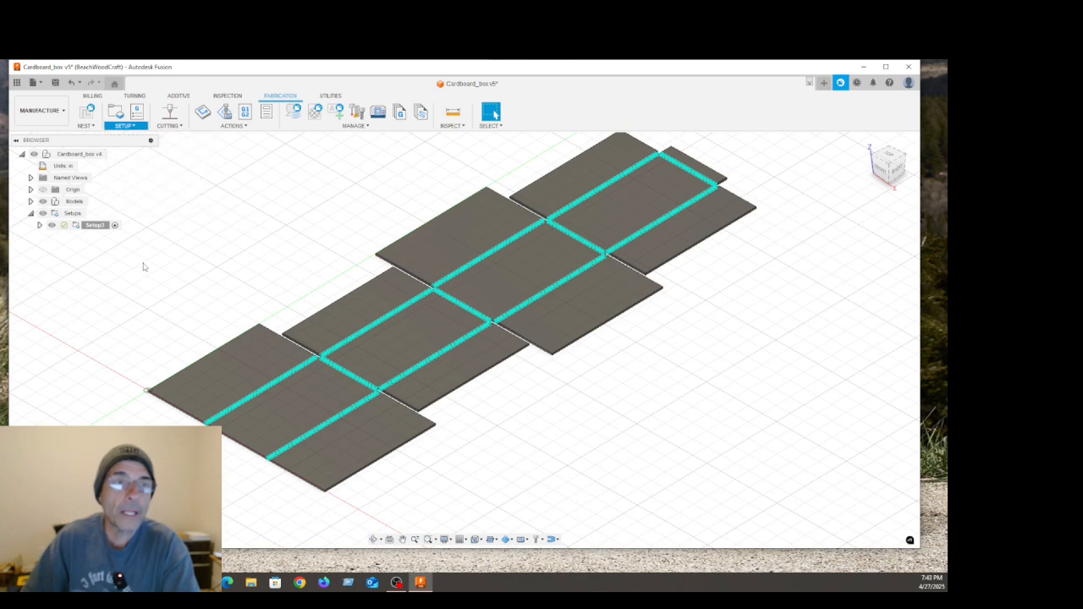
left_click(167, 125)
left_click(166, 139)
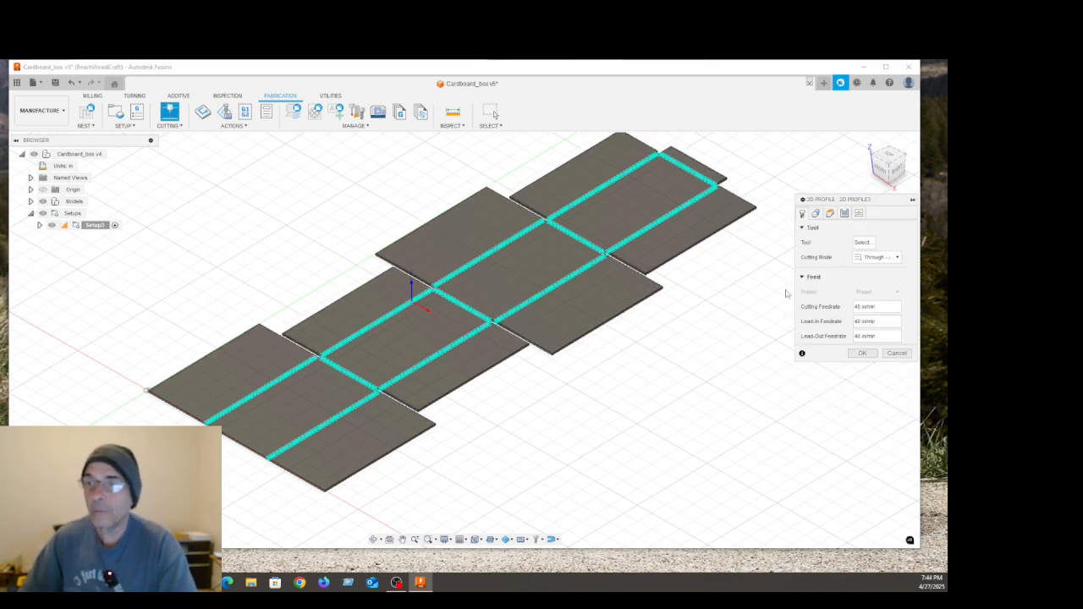
left_click(863, 242)
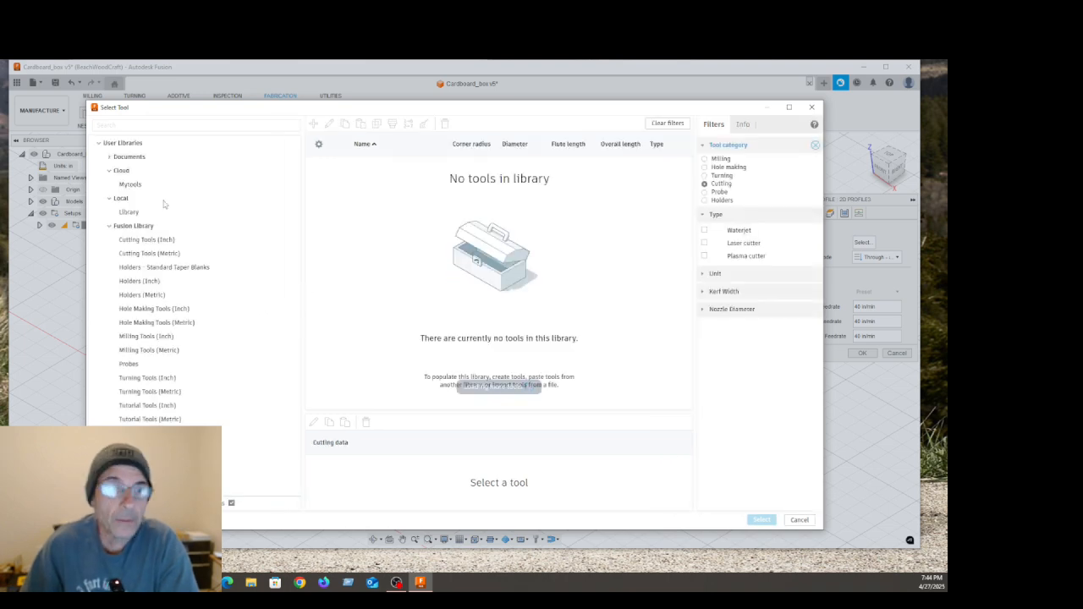
Filter the tools to laser cutters and copy the metric laser cutter from the Fusion Library into the local library
left_click(129, 211)
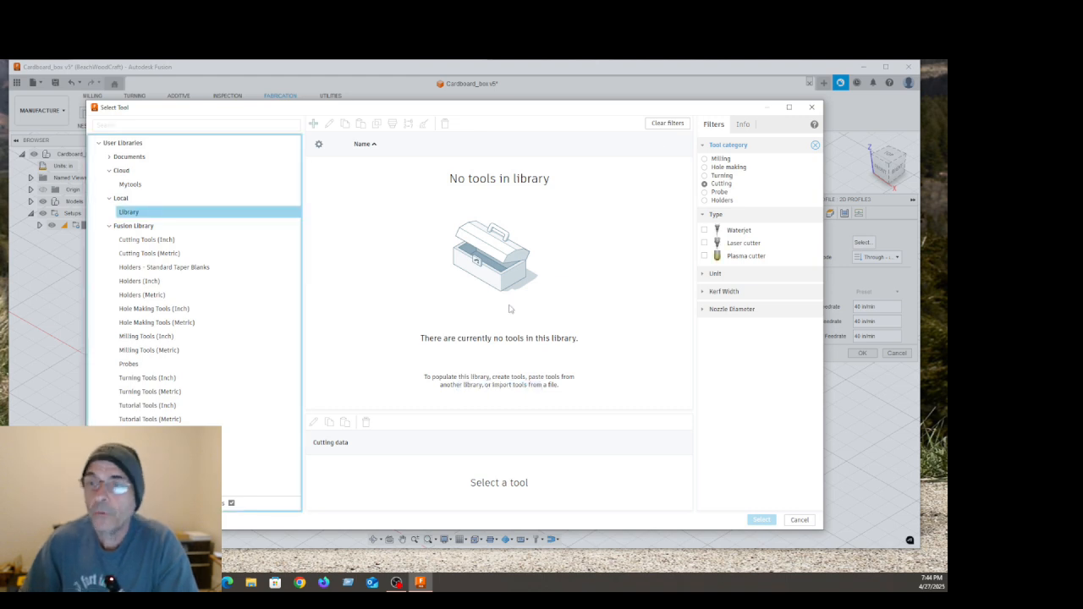
left_click(704, 243)
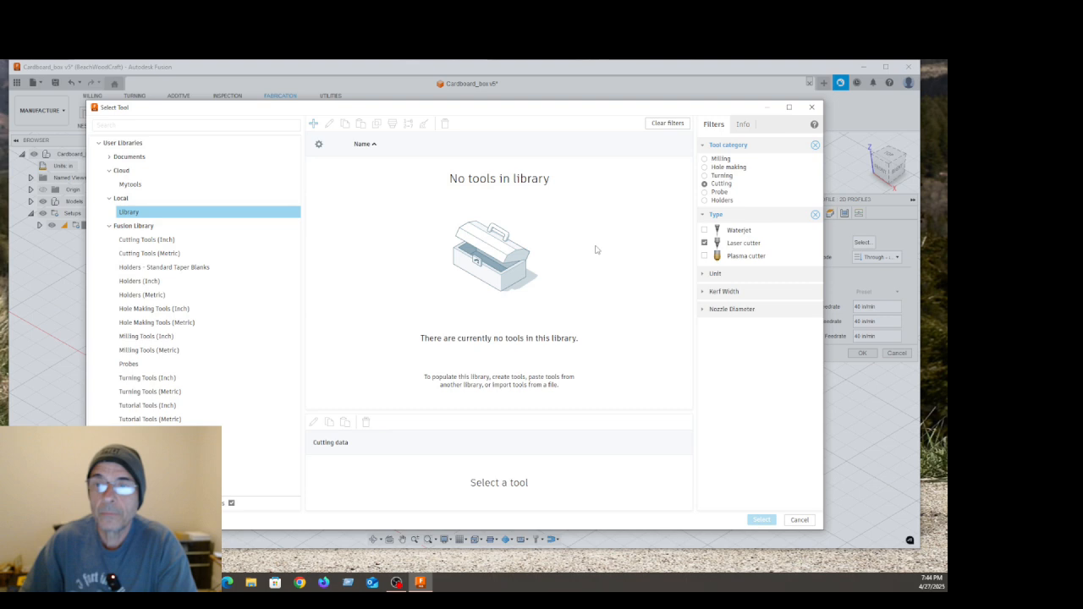
left_click(131, 226)
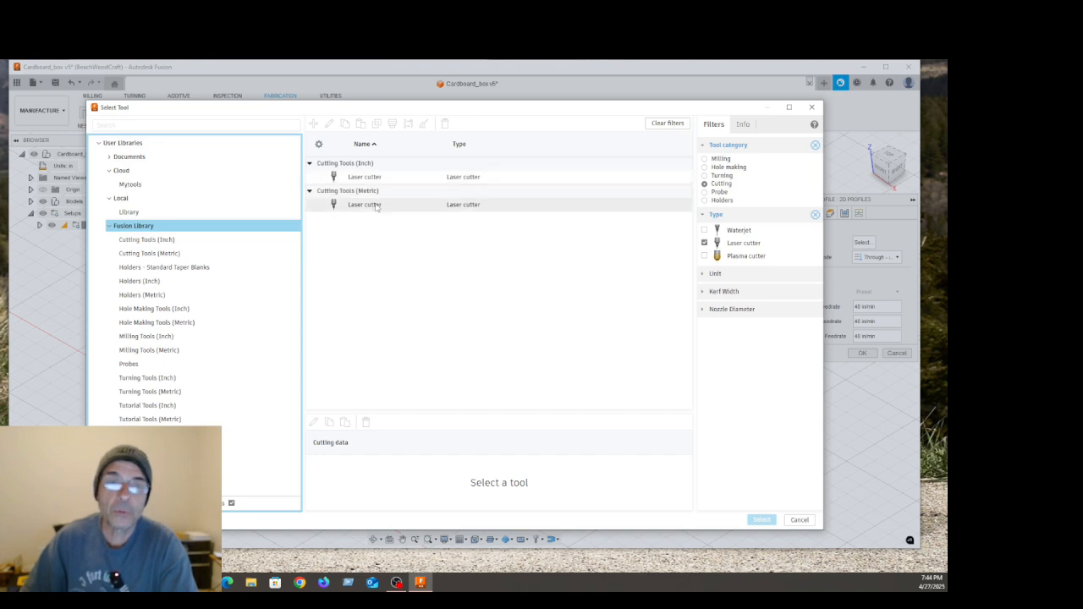
left_click(376, 206)
left_click_drag(363, 204, 161, 214)
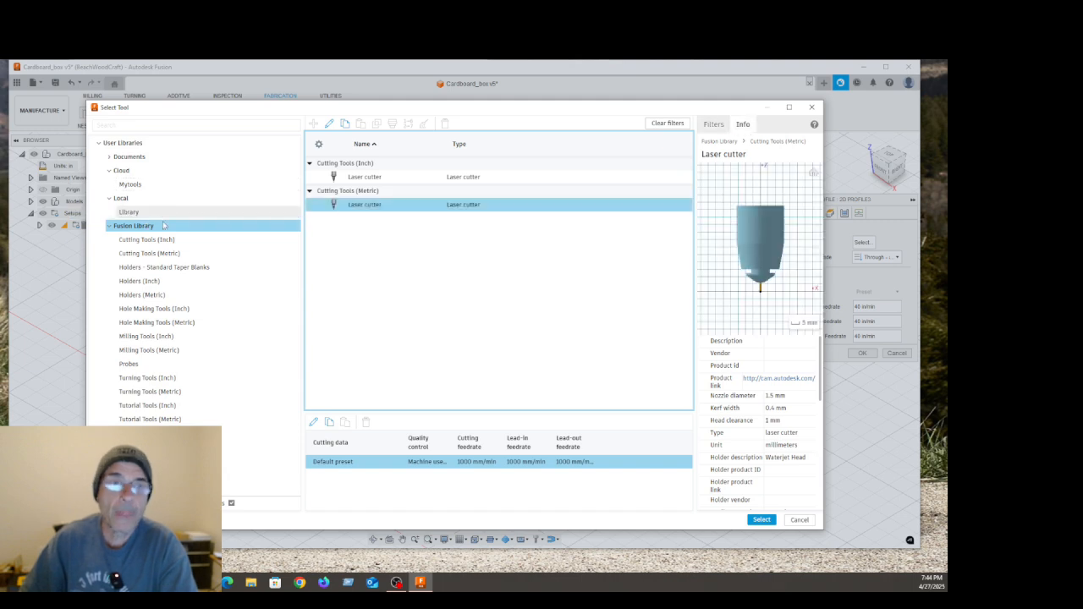
left_click(163, 216)
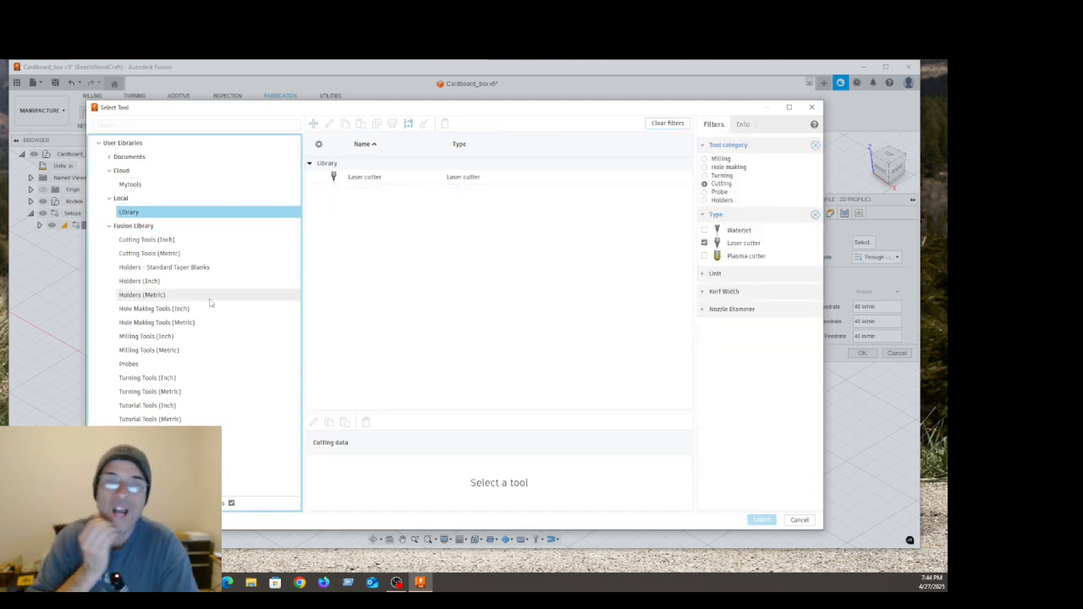
Open the local library's laser cutter for editing and set its description to Laser Tree
left_click(350, 175)
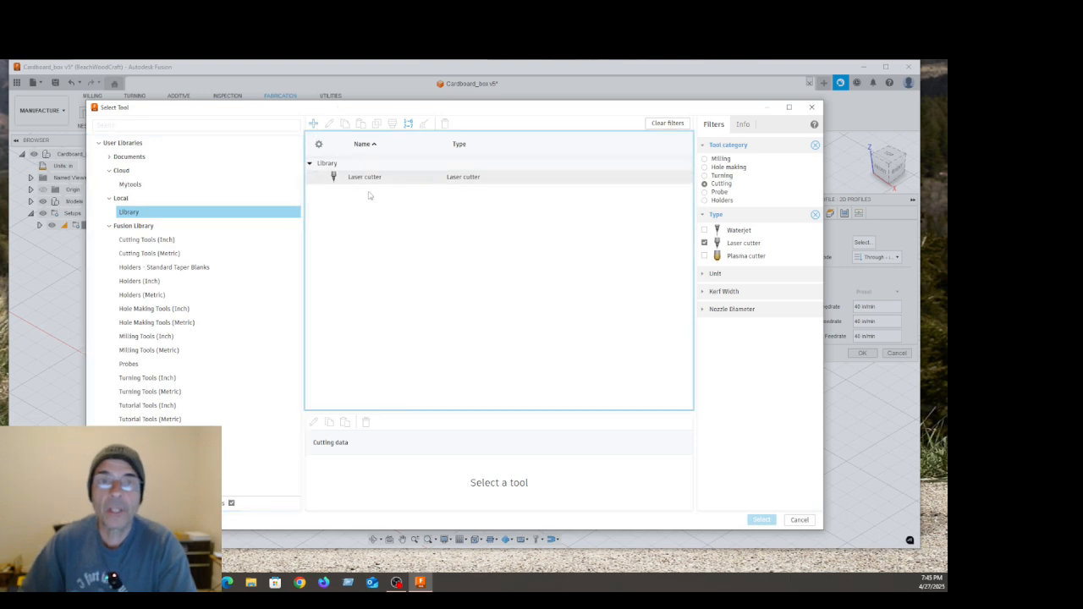
left_click(331, 126)
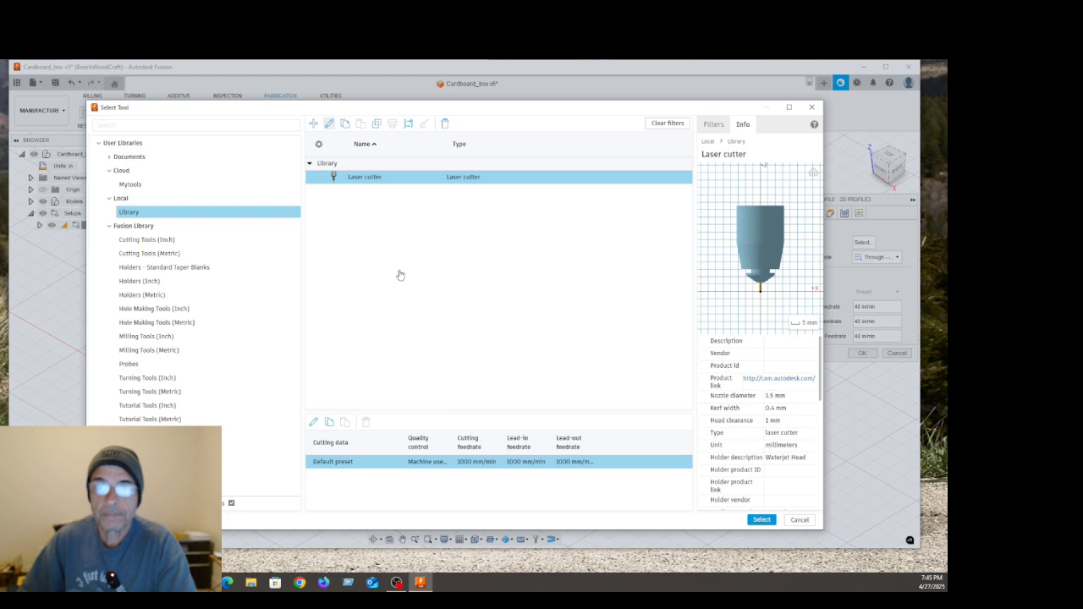
left_click(303, 168)
type("Laser Tree")
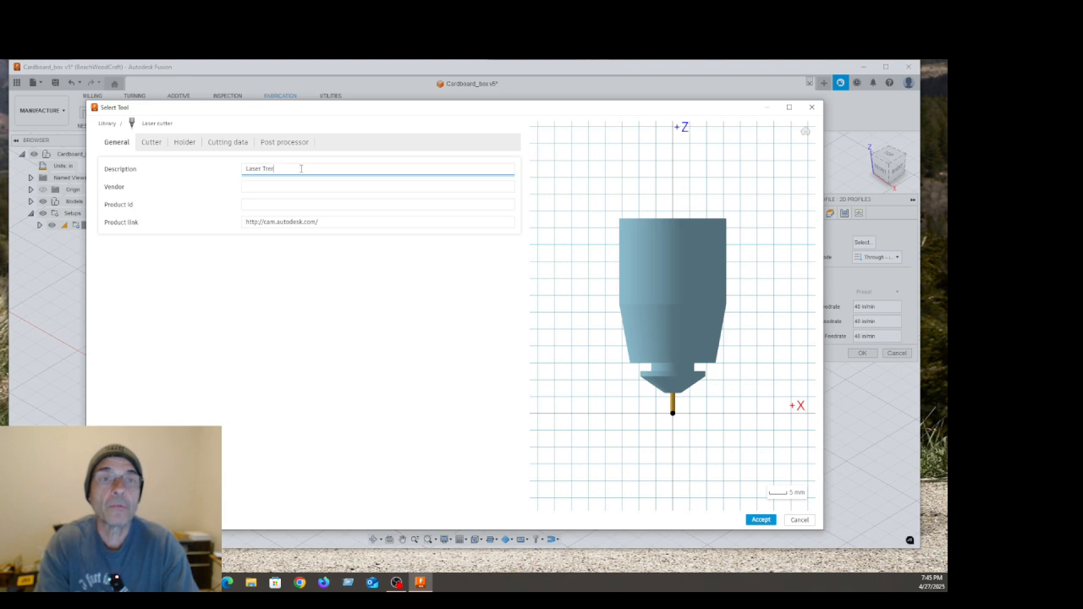
Set the laser cutter's kerf width to 0.1 mm and save the tool changes
left_click(151, 143)
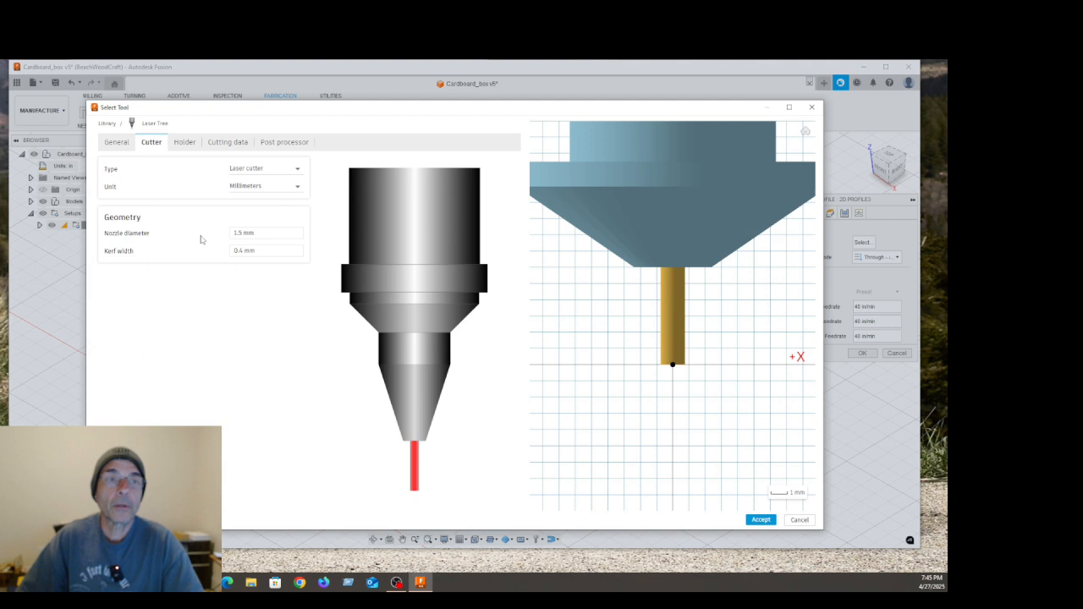
left_click(242, 252)
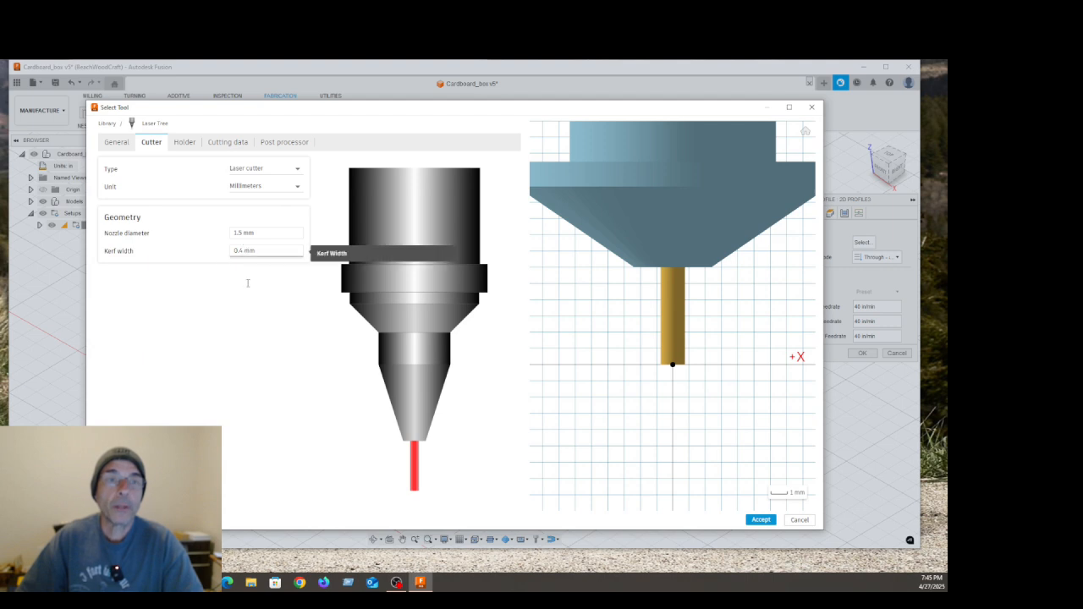
key("Right")
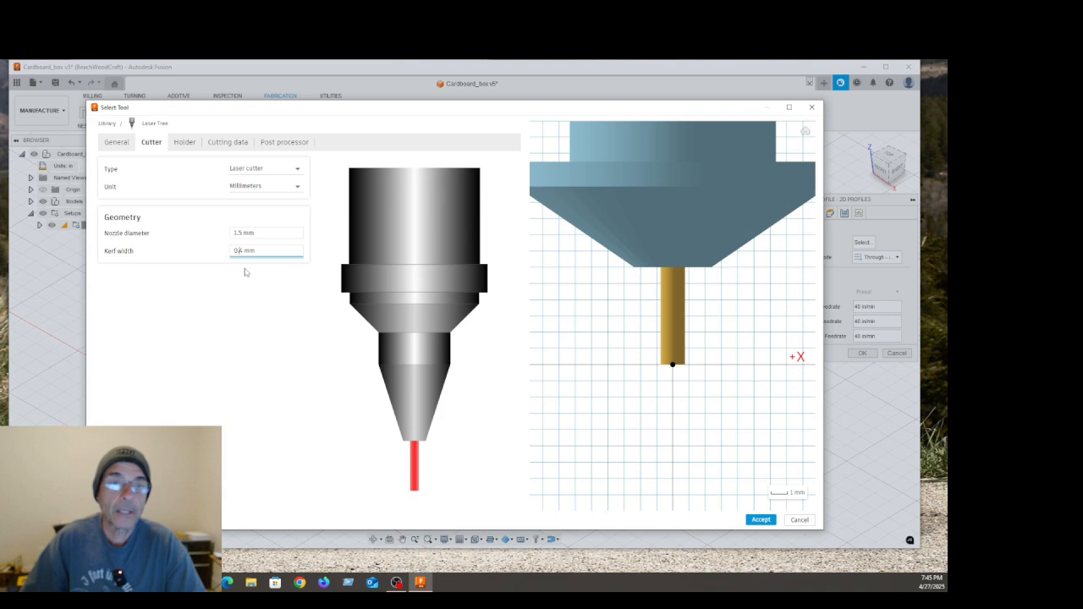
key("Delete")
type("1")
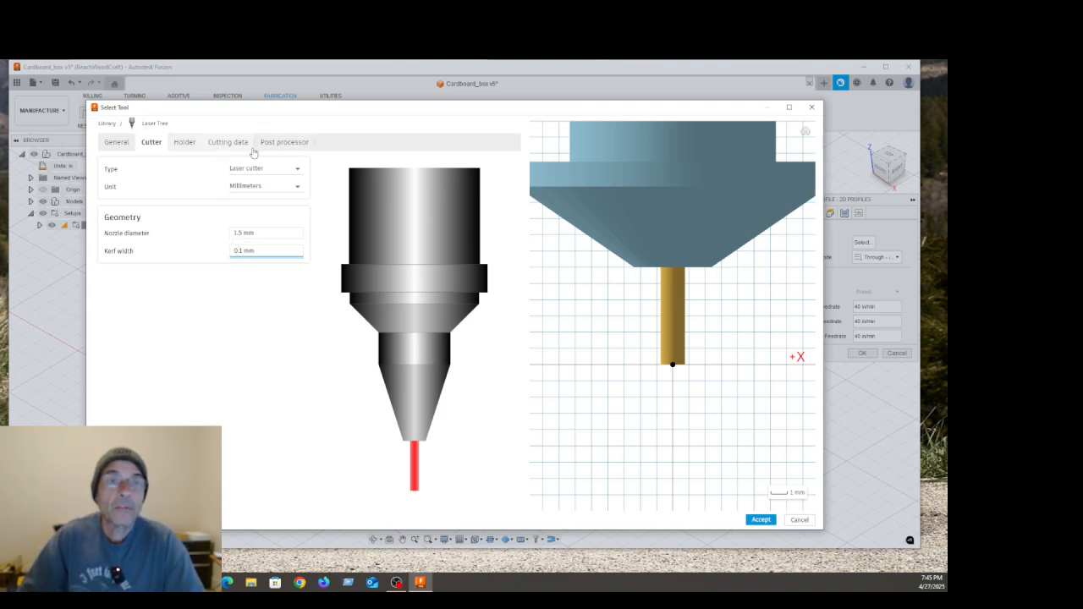
left_click(227, 142)
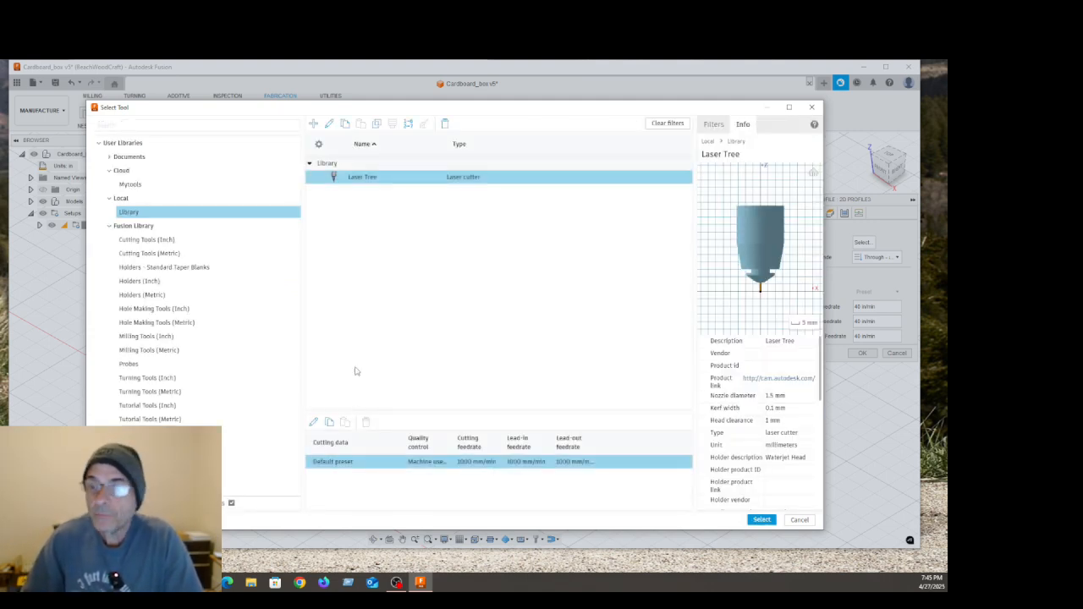
Add two cutting data presets named Cut and Score to the Laser Tree tool
left_click(346, 462)
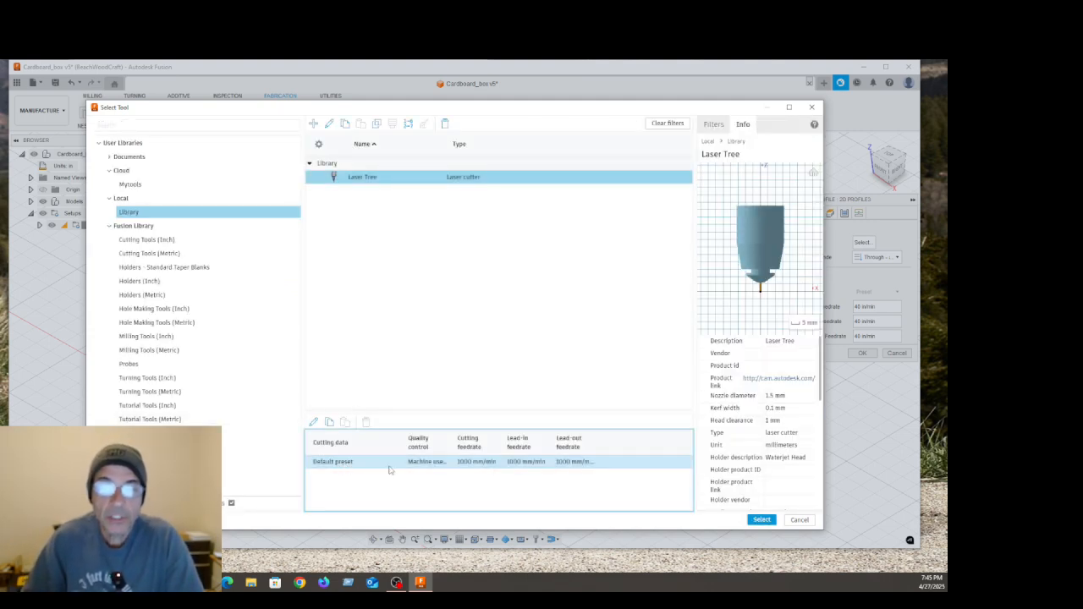
left_click(313, 421)
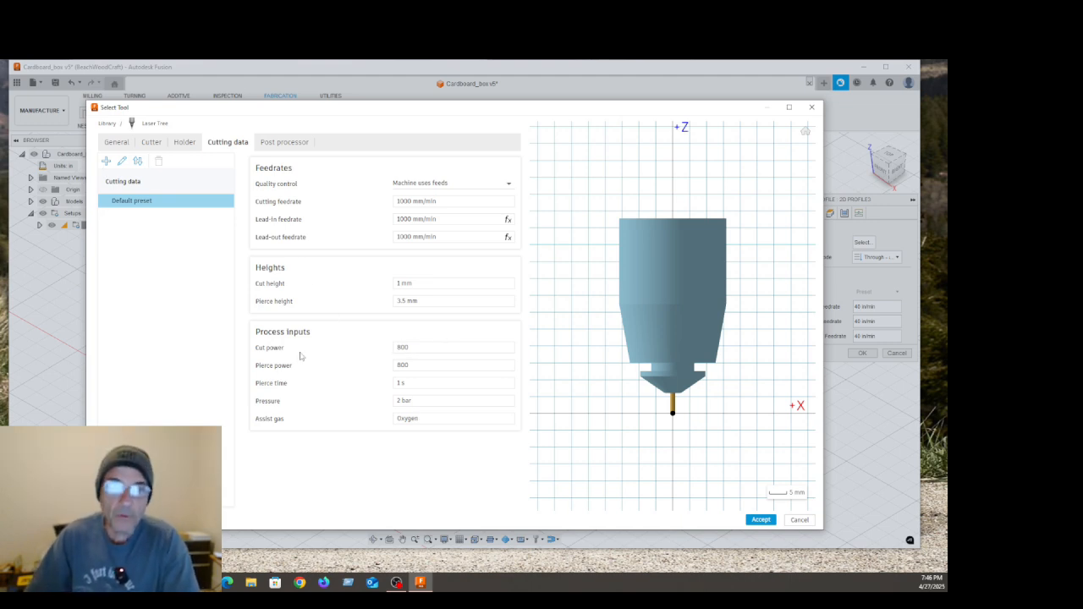
left_click(107, 162)
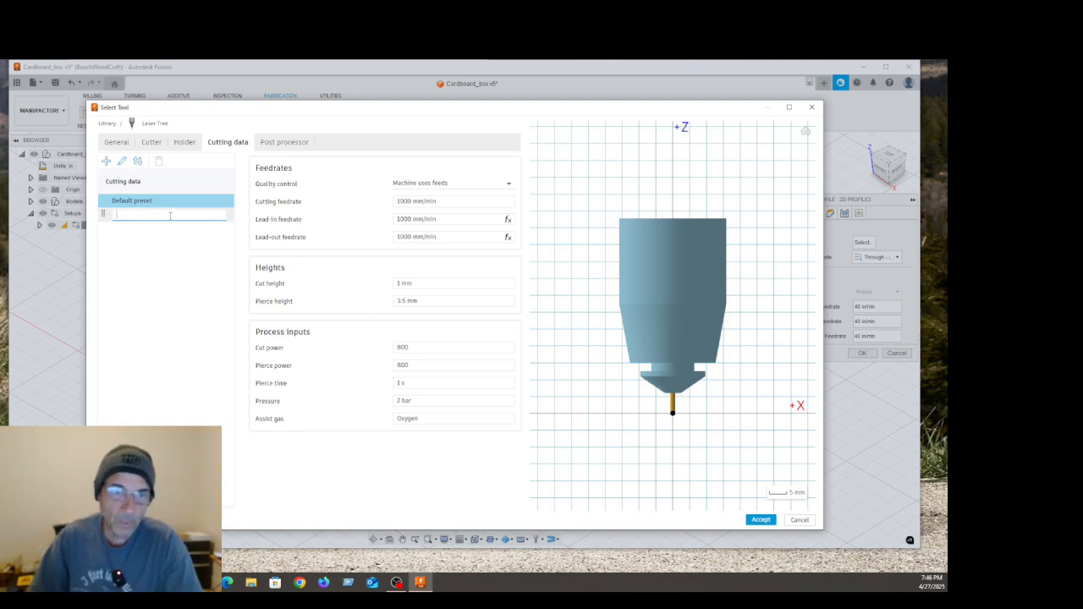
type("Cut")
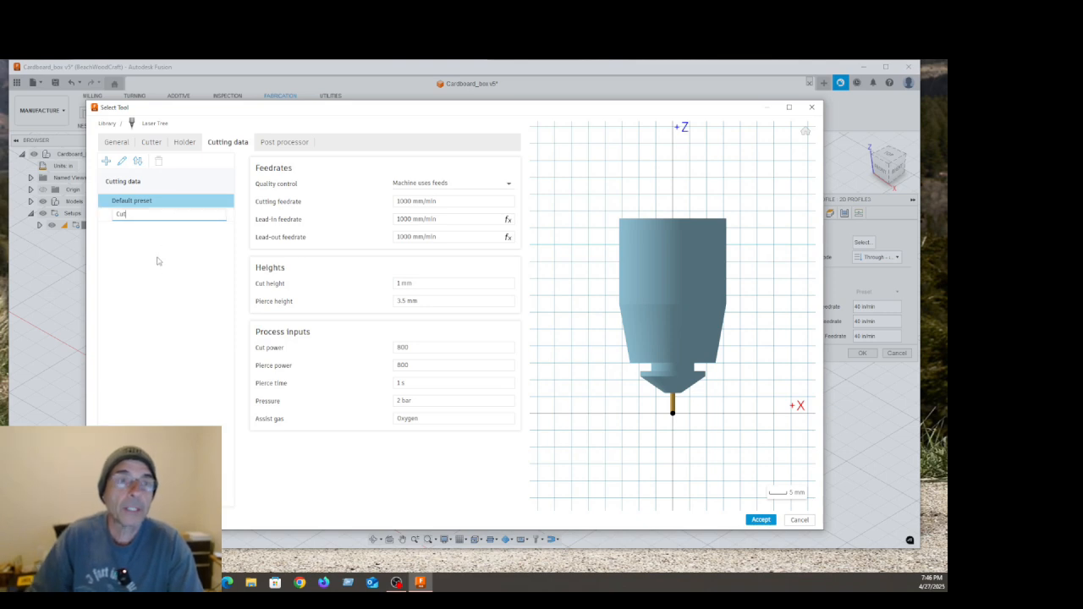
key("Return")
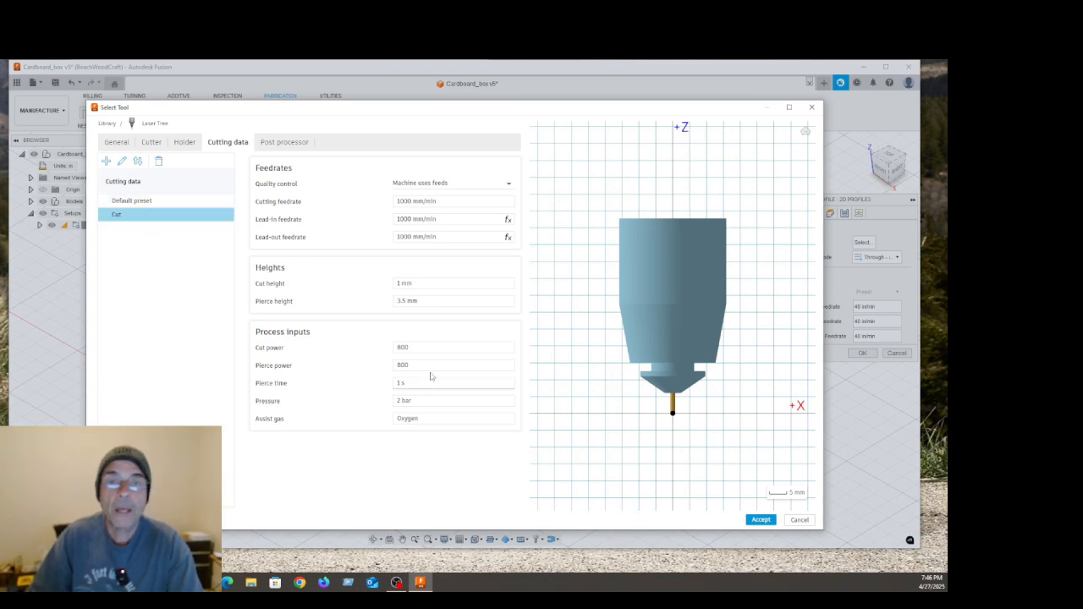
left_click(107, 165)
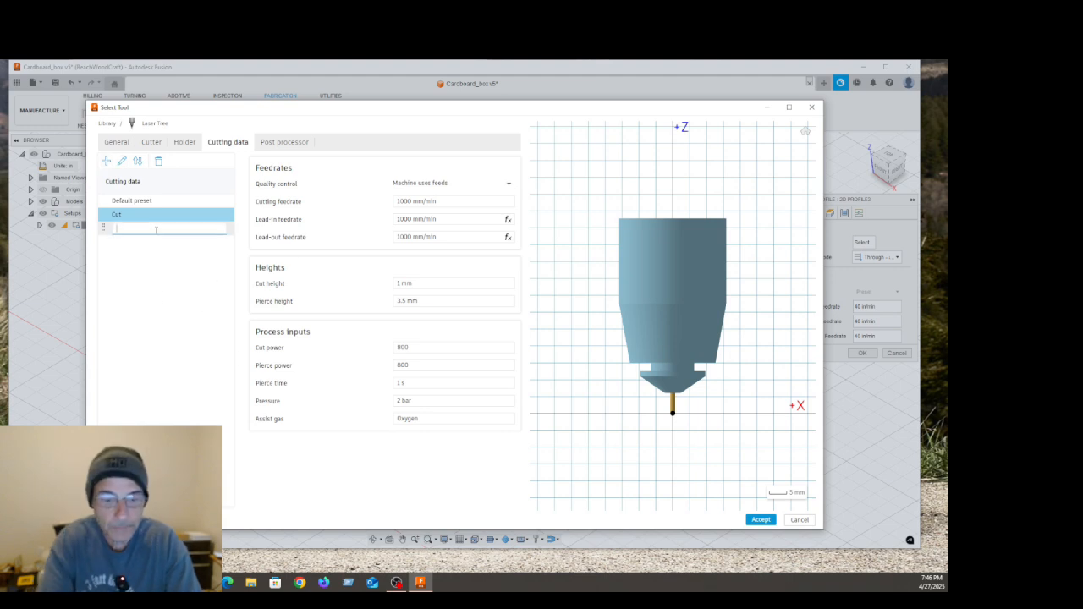
type("Score")
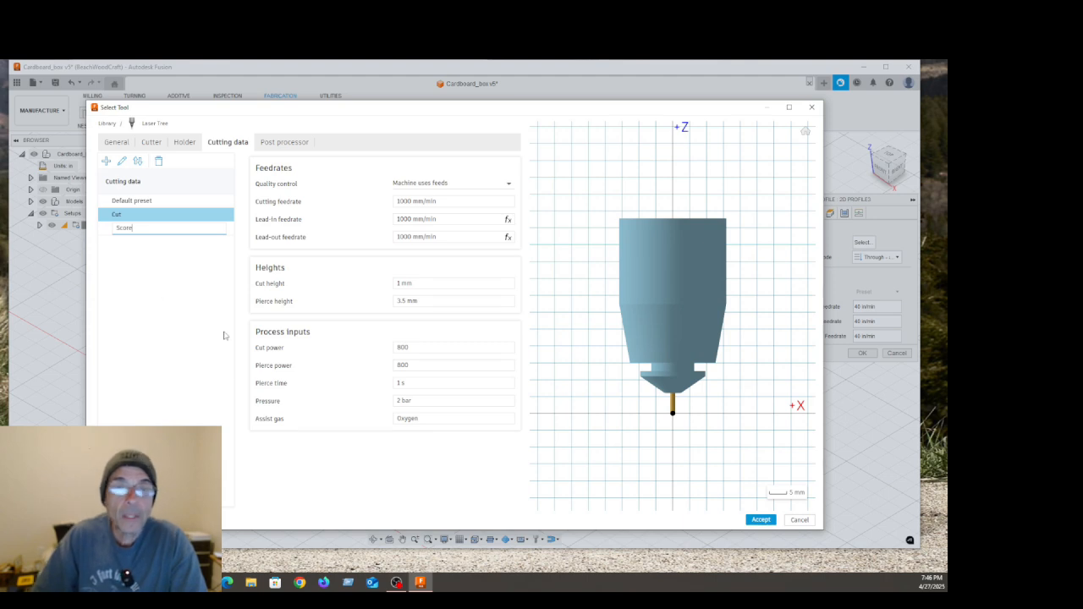
key("Return")
Set both the cut power and the pierce power of the Score preset to 100
left_click(398, 347)
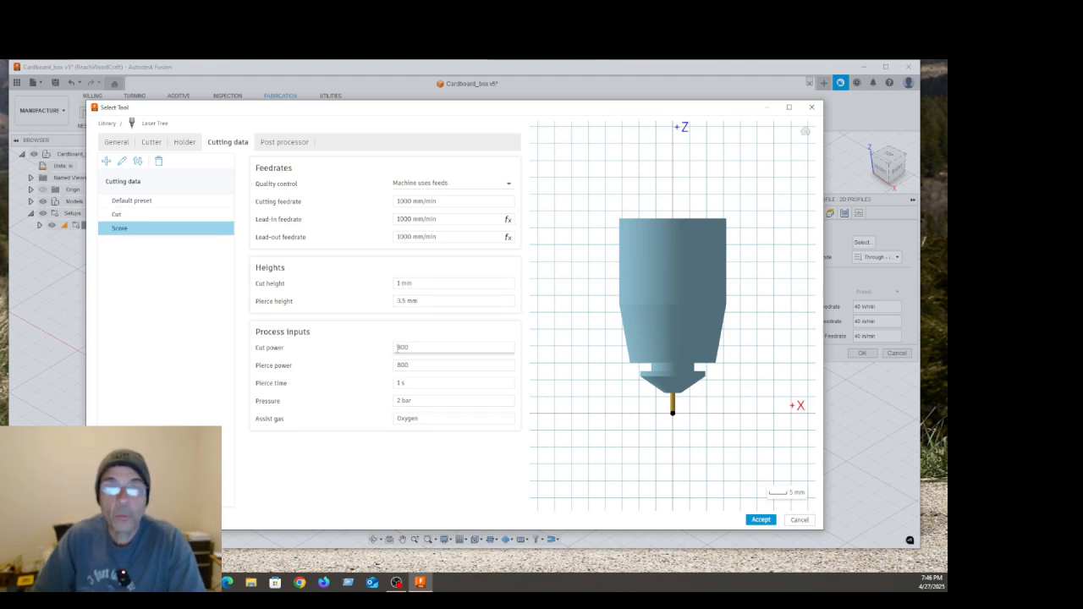
double_click(403, 348)
left_click(403, 348)
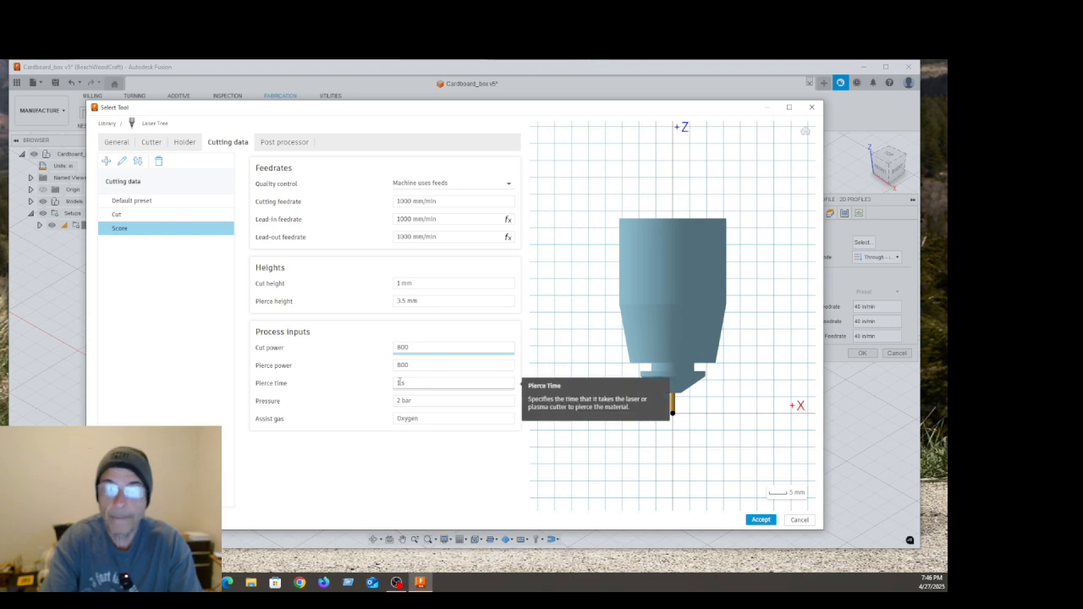
key("BackSpace")
type("1")
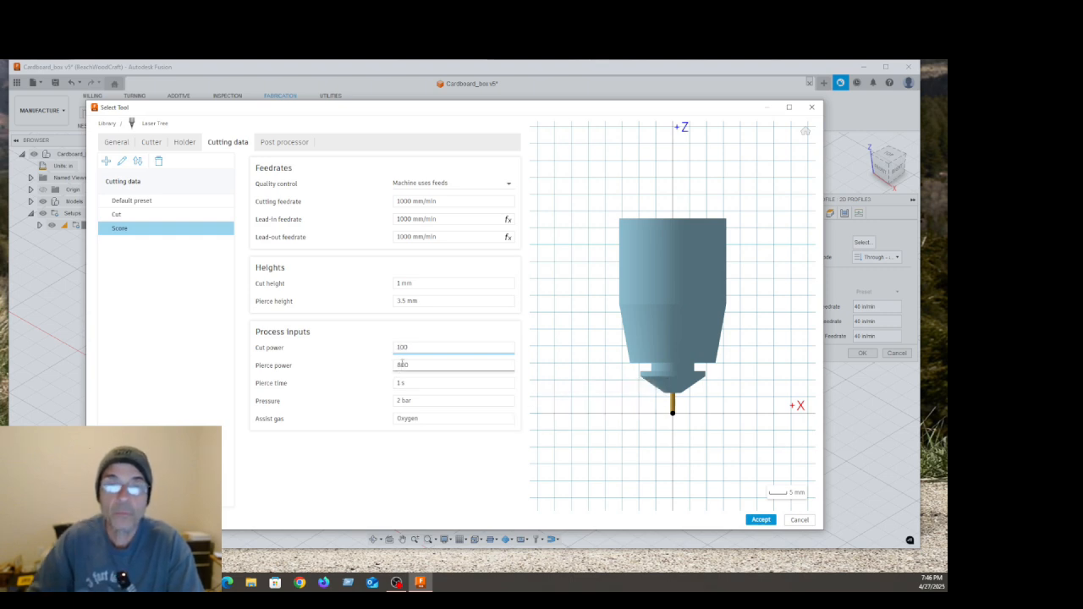
left_click(401, 366)
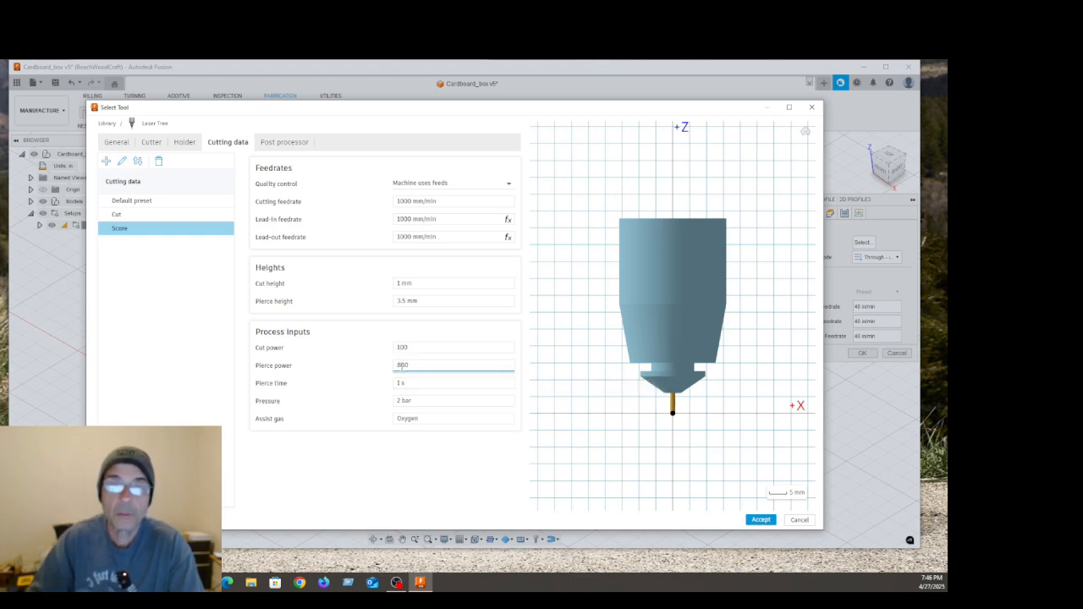
key("BackSpace")
type("1")
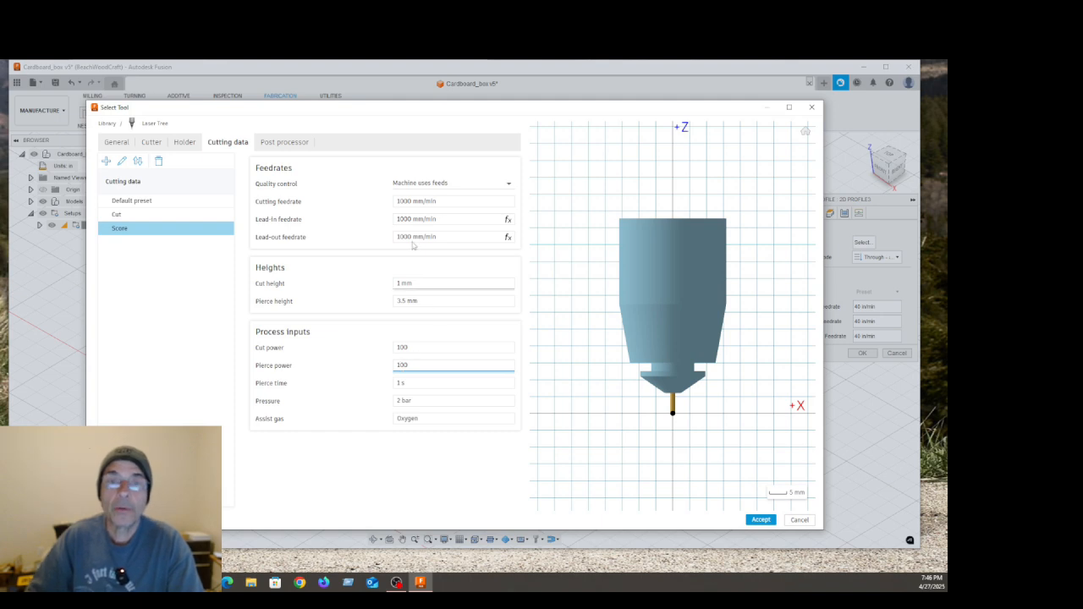
Set the Score preset's cutting feedrate to 500 mm/min
left_click(395, 202)
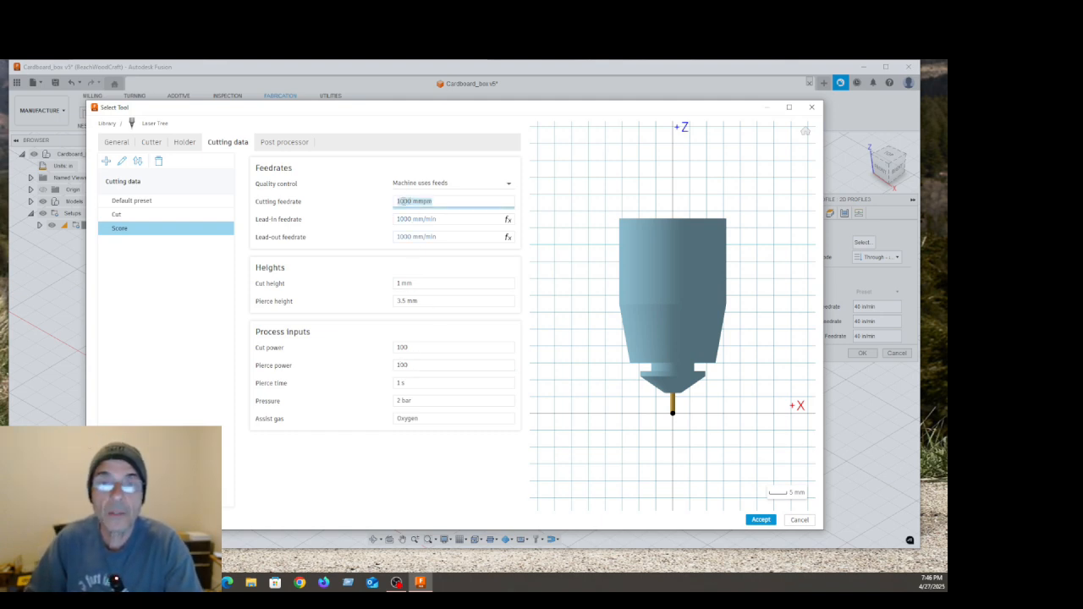
left_click(394, 201)
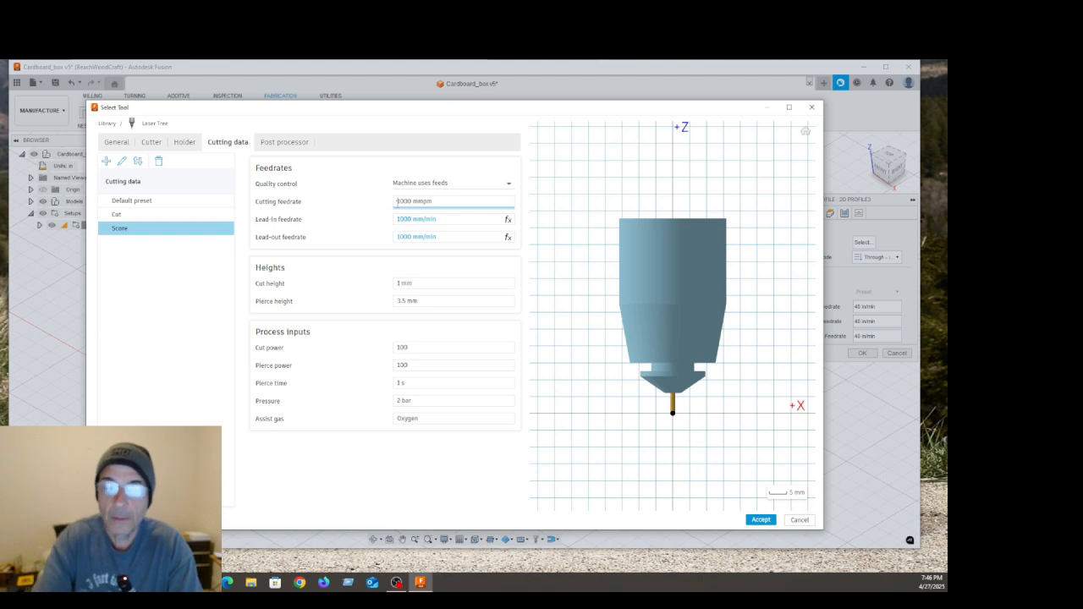
key("Delete")
key("Delete")
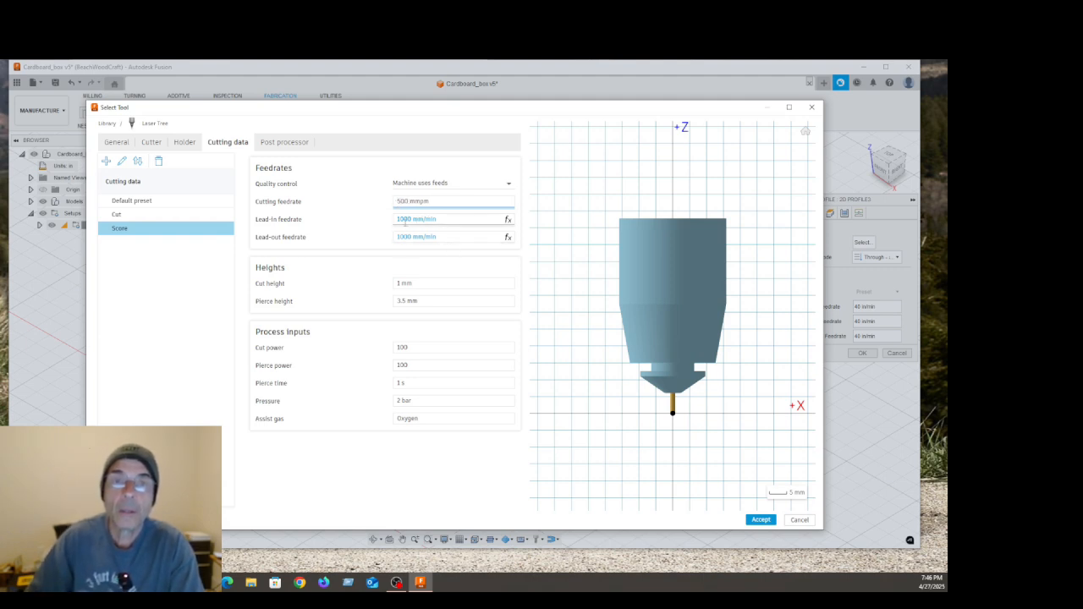
left_click(403, 218)
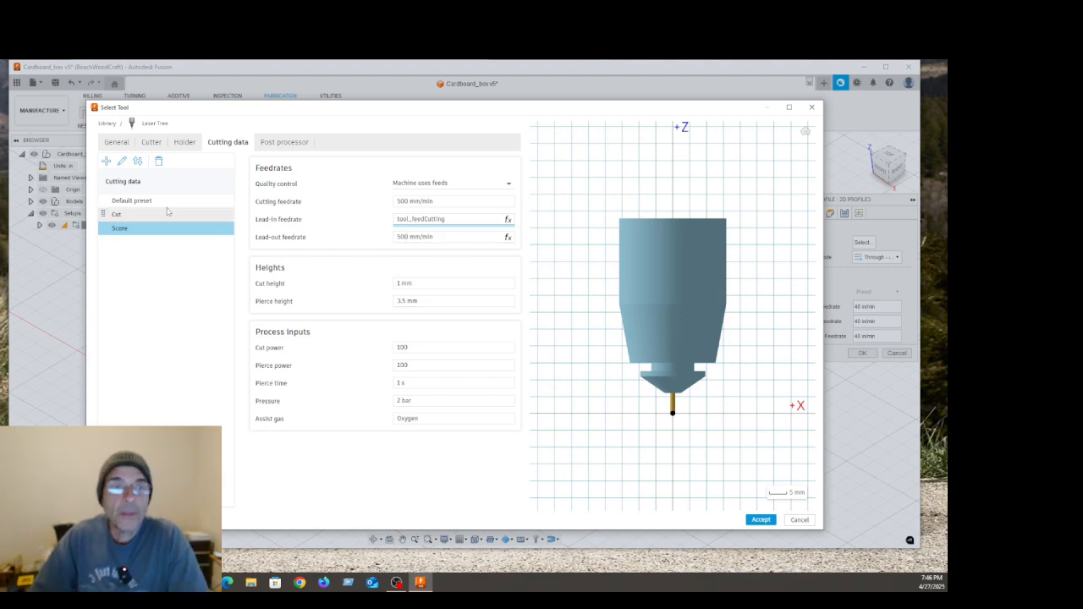
Accept the tool edits and assign the Laser Tree tool with its Cut preset to the 2D Profile operation
left_click(118, 214)
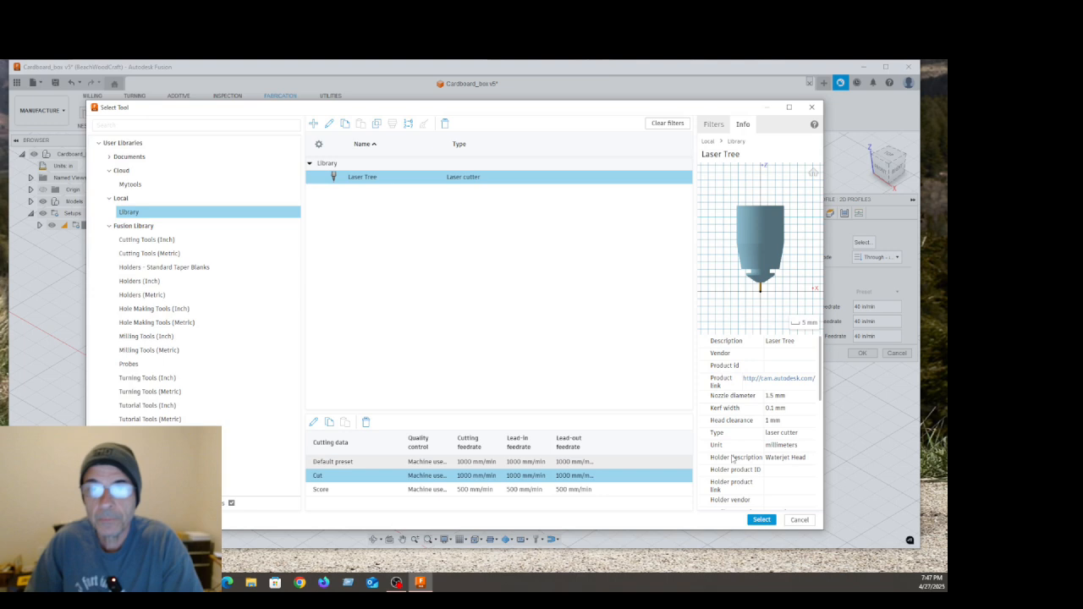
left_click(762, 520)
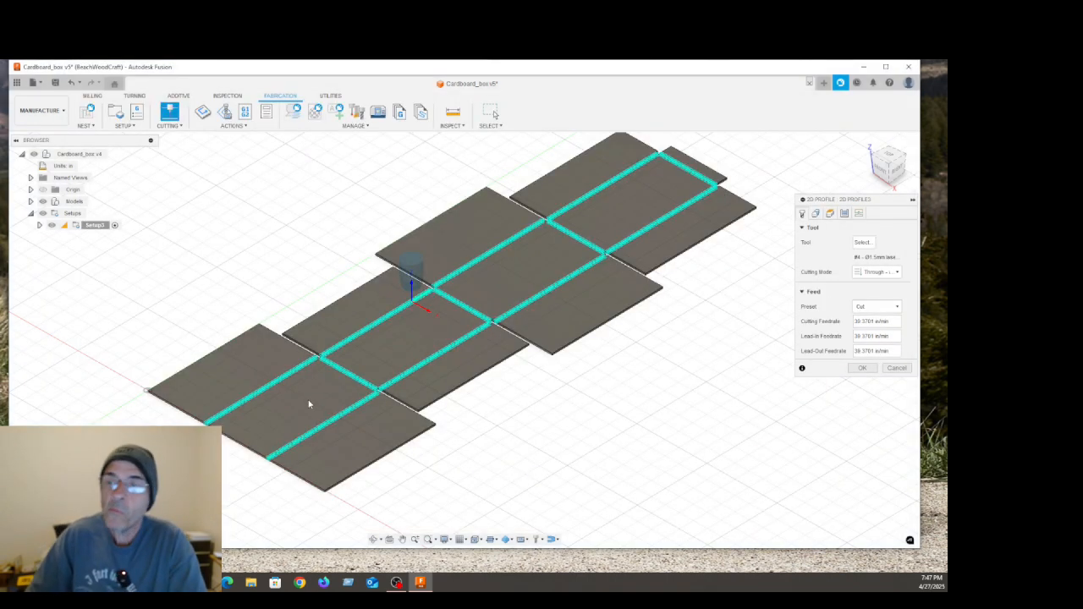
left_click(875, 306)
left_click(867, 296)
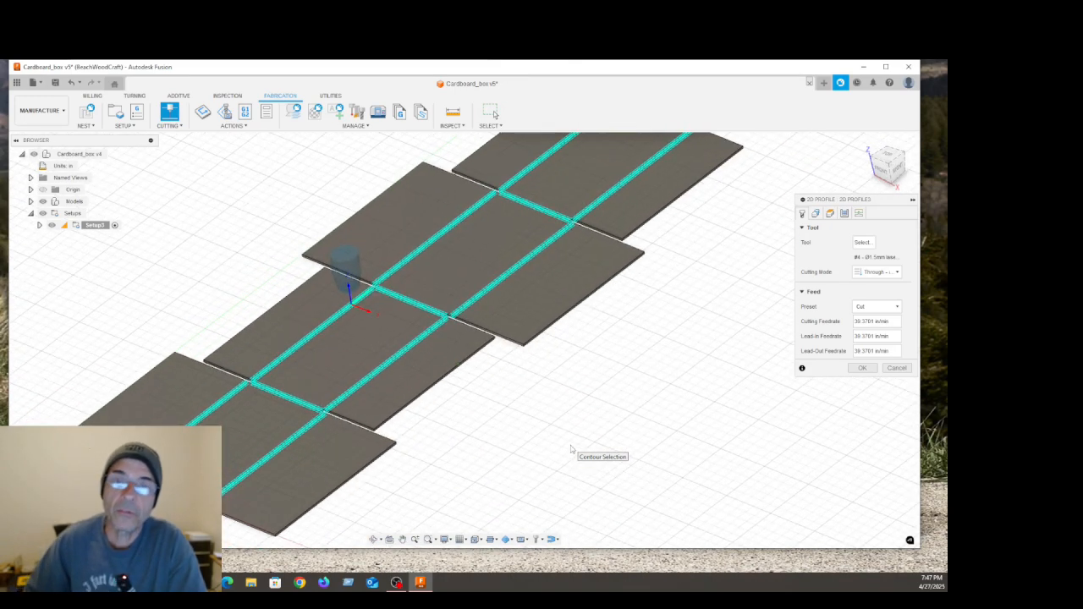
Select the four fold lines around the central panel as open-chain contours for the 2D Profile operation
left_click(437, 253)
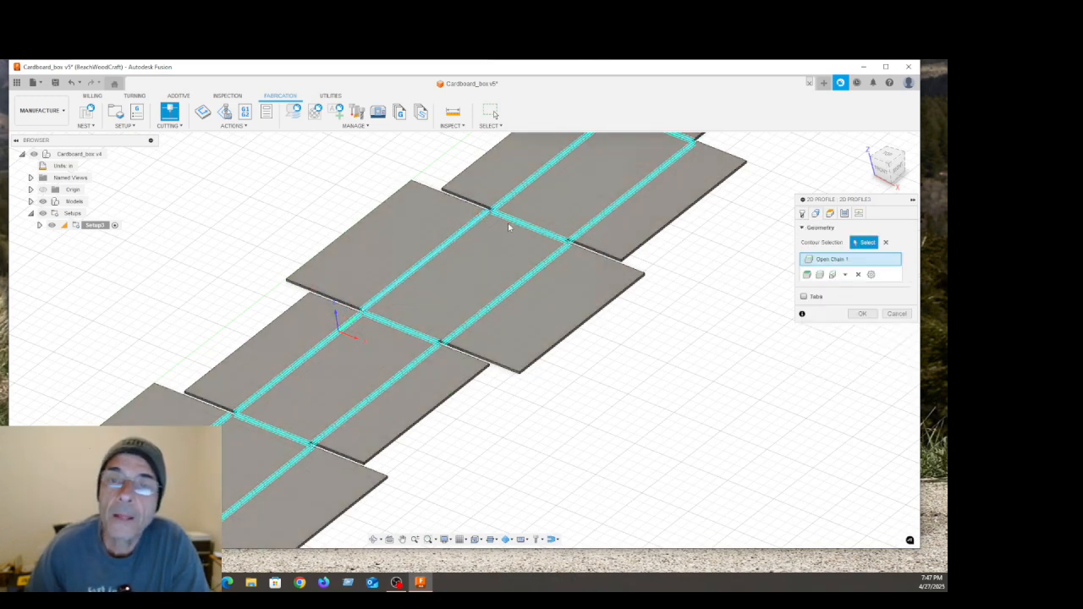
left_click(510, 224)
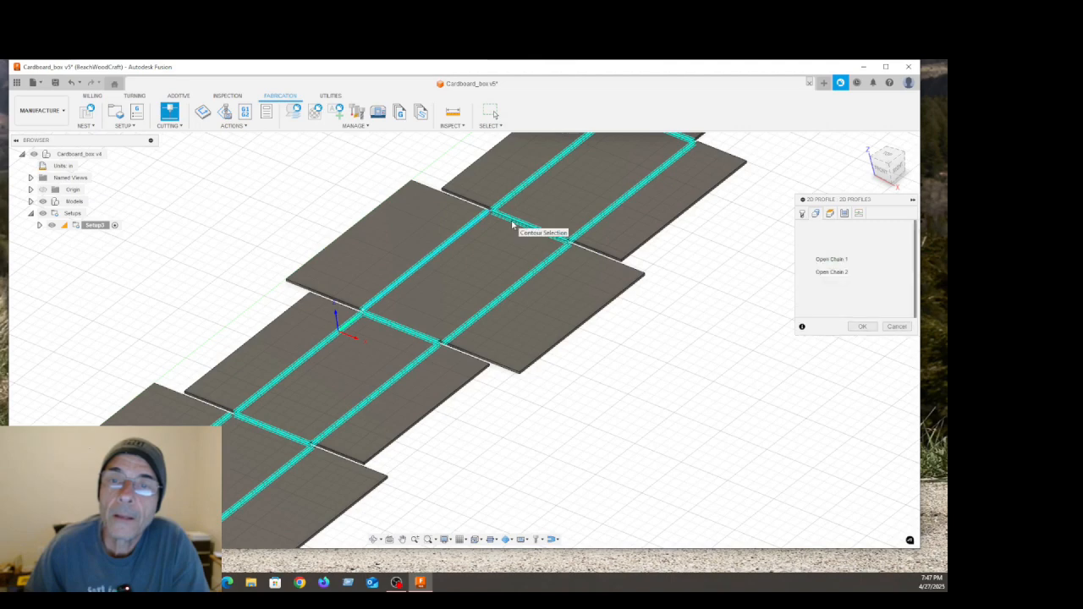
left_click(530, 273)
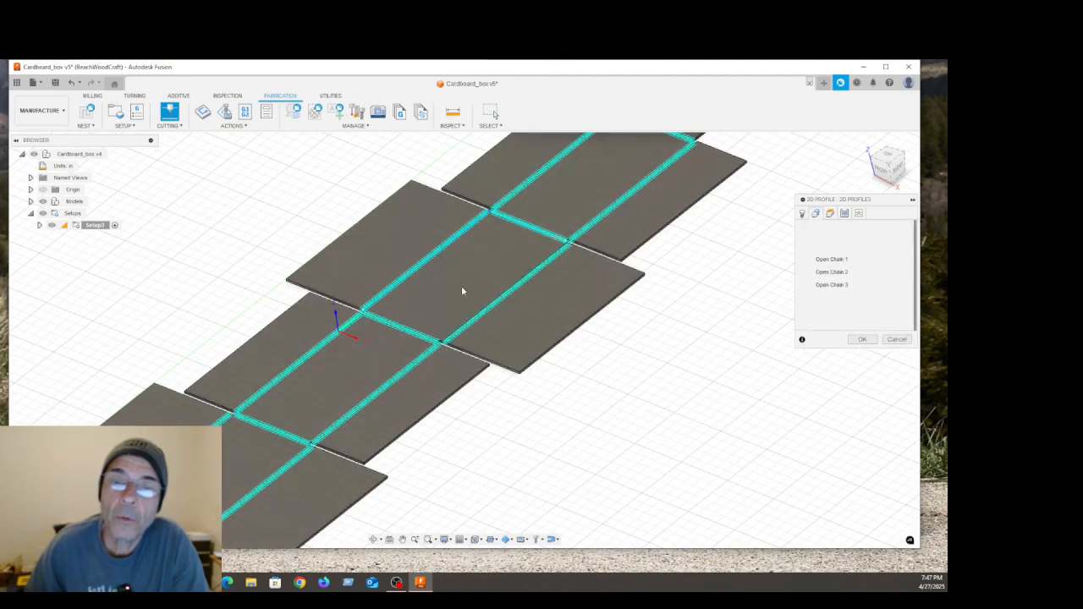
left_click(407, 328)
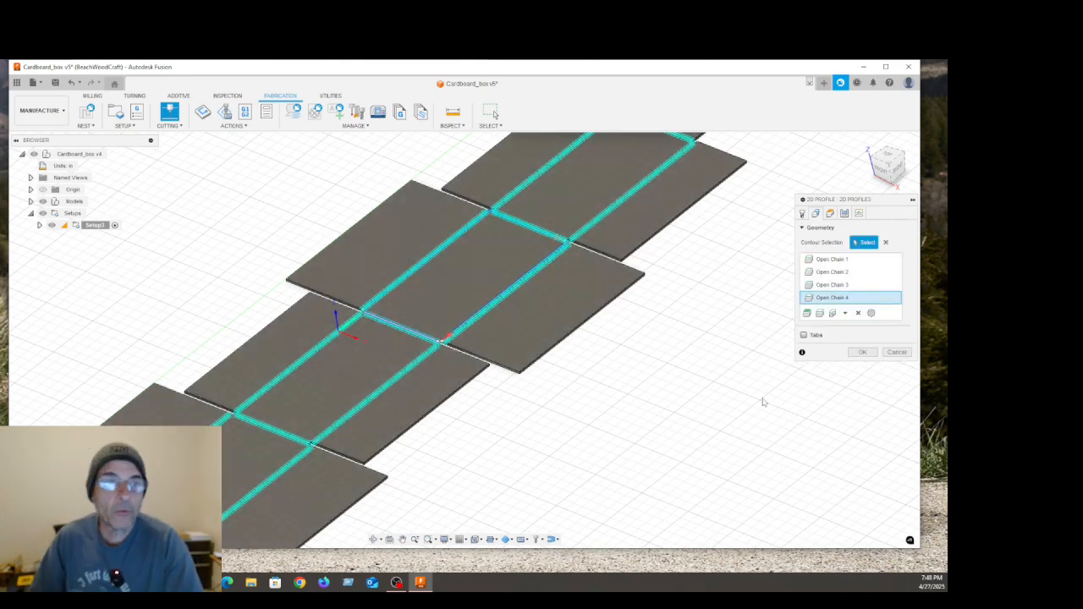
Set the 2D Profile operation's cutting mode to Etch
left_click(843, 214)
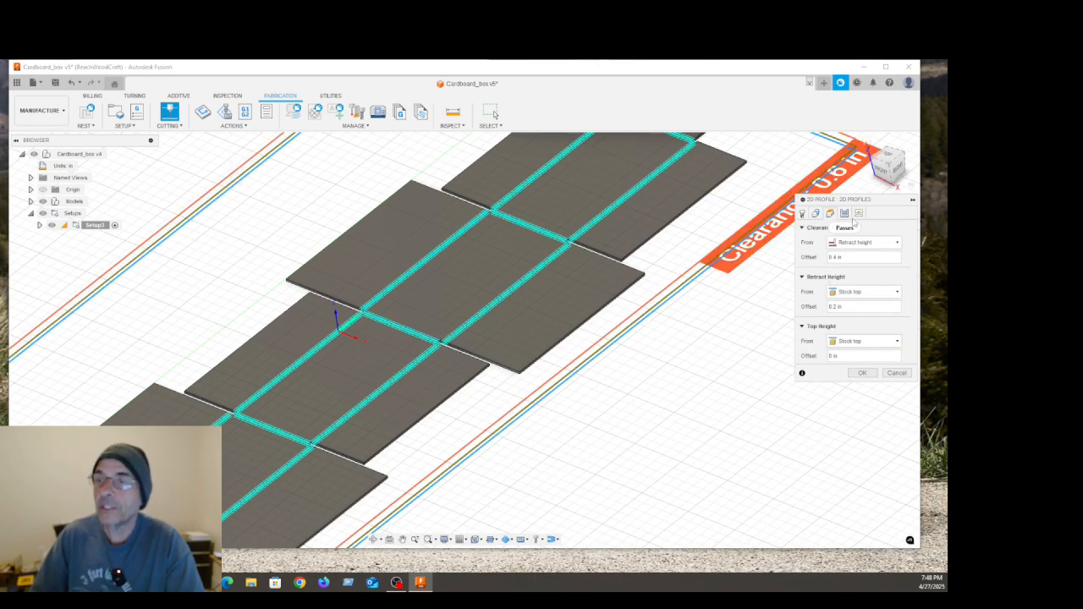
left_click(802, 214)
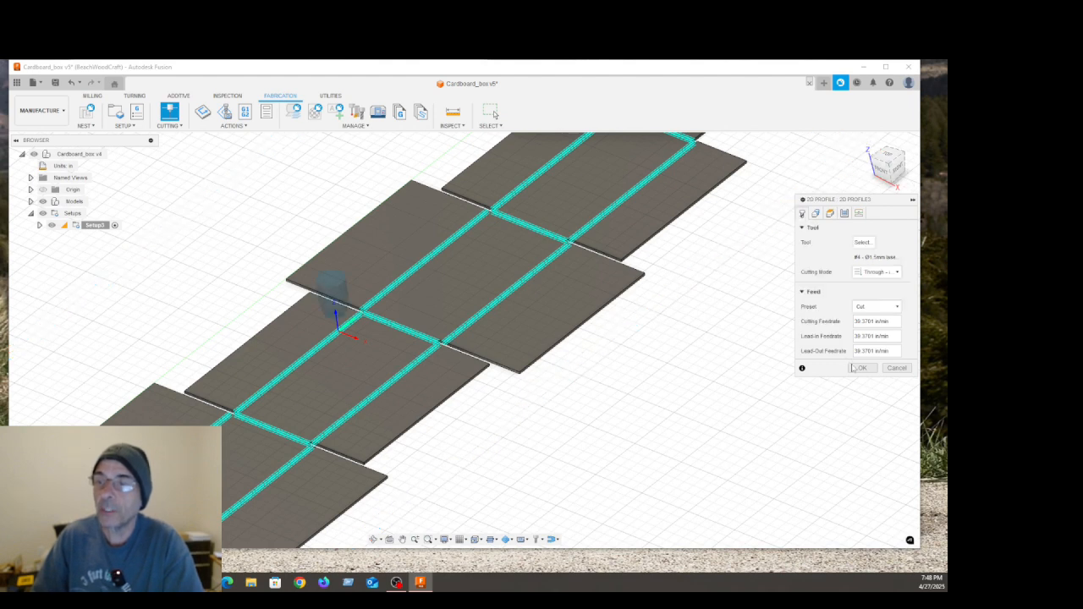
left_click(896, 272)
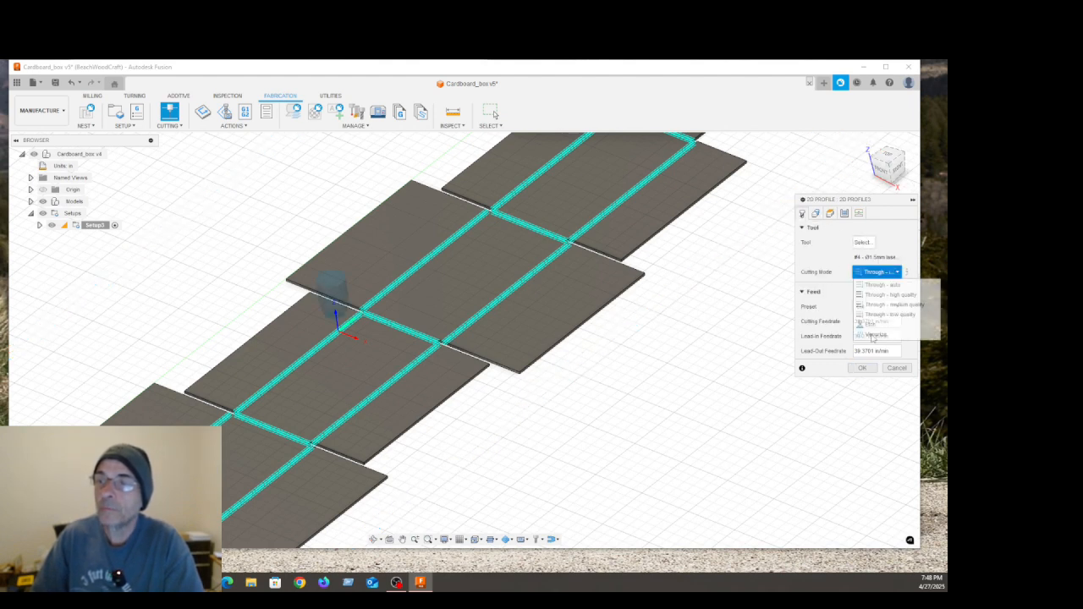
left_click(854, 336)
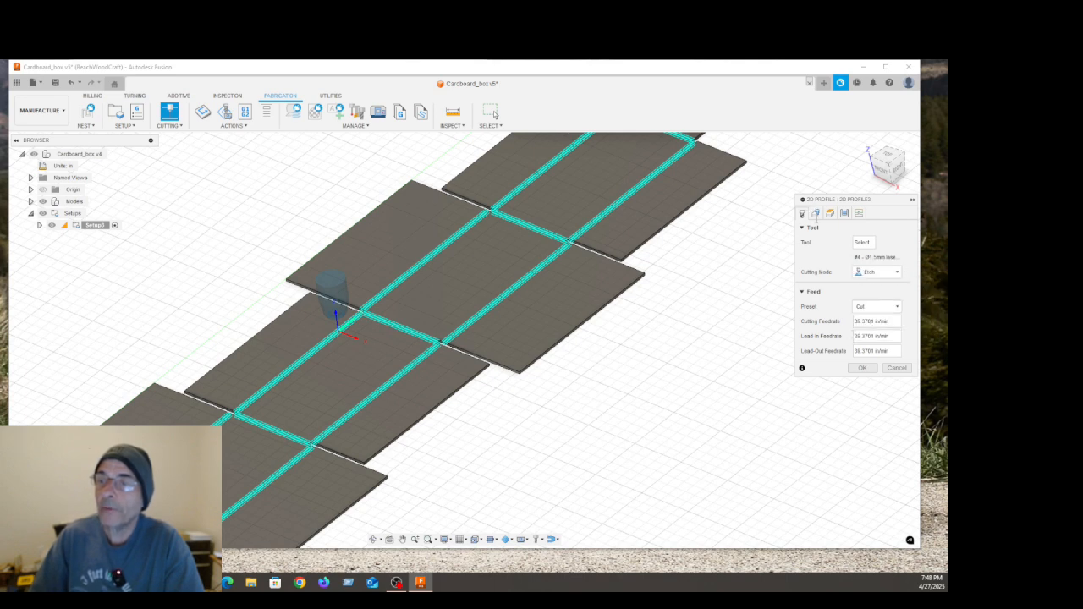
Review the etch operation's geometry, passes and linking settings and generate its toolpath
left_click(817, 215)
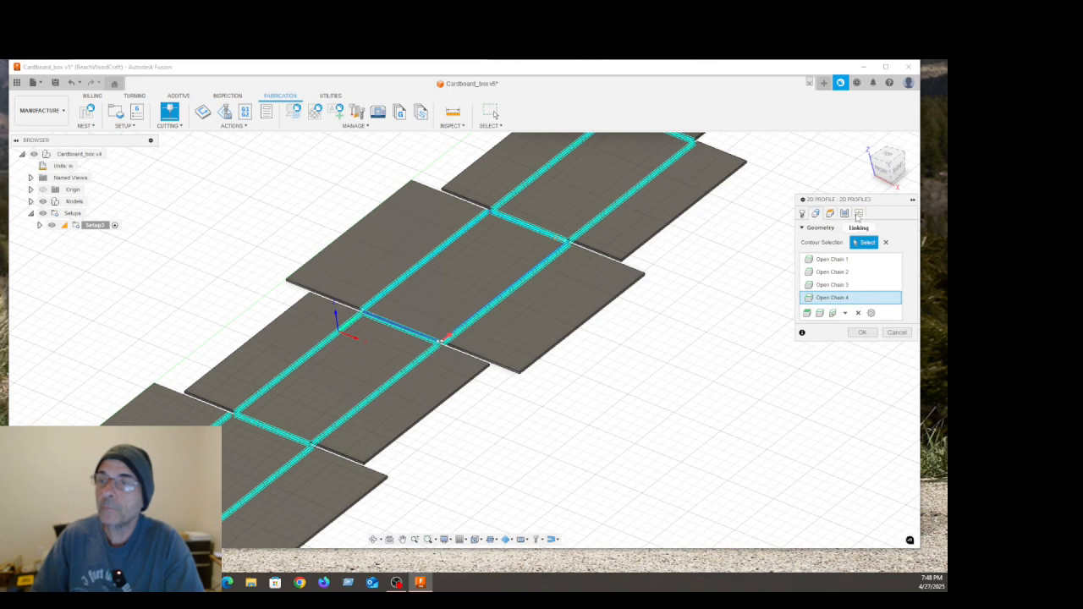
left_click(844, 214)
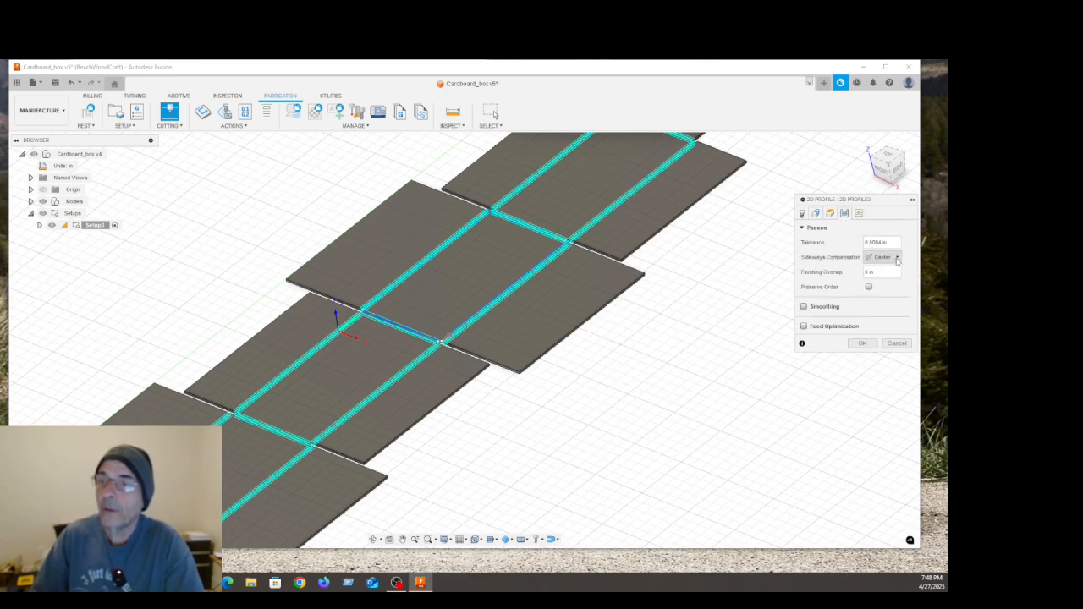
left_click(862, 214)
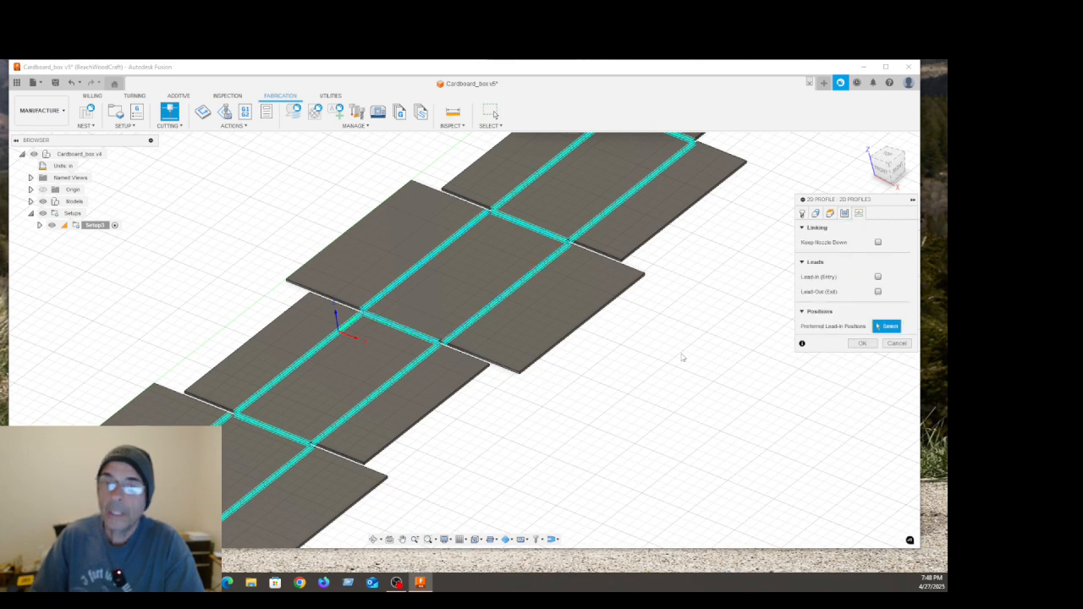
left_click(861, 343)
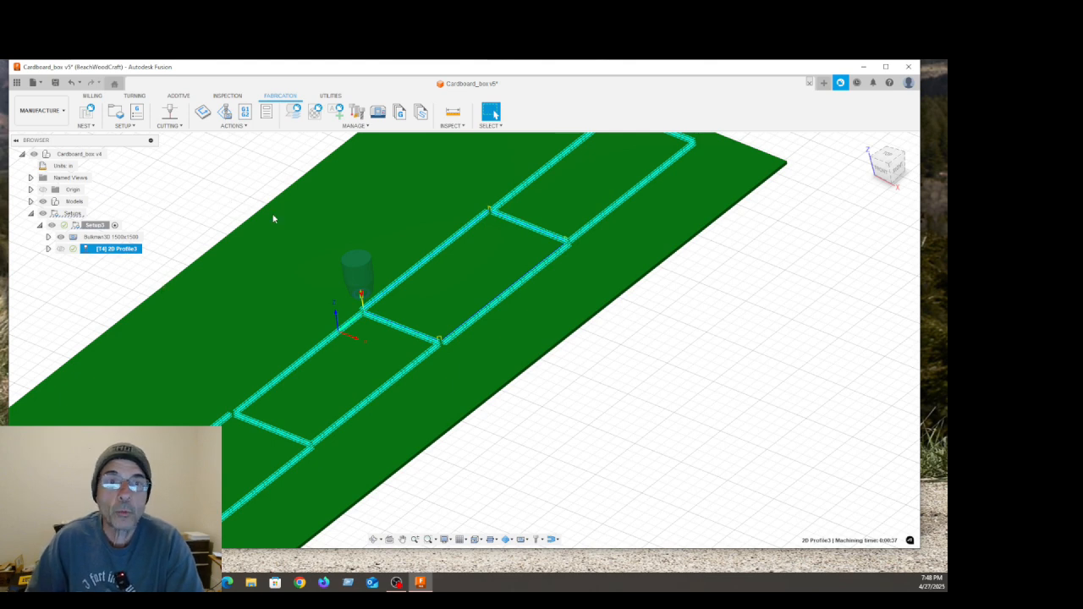
Create a second 2D Profile operation that cuts the closed outer outline of the box flat pattern
left_click(169, 125)
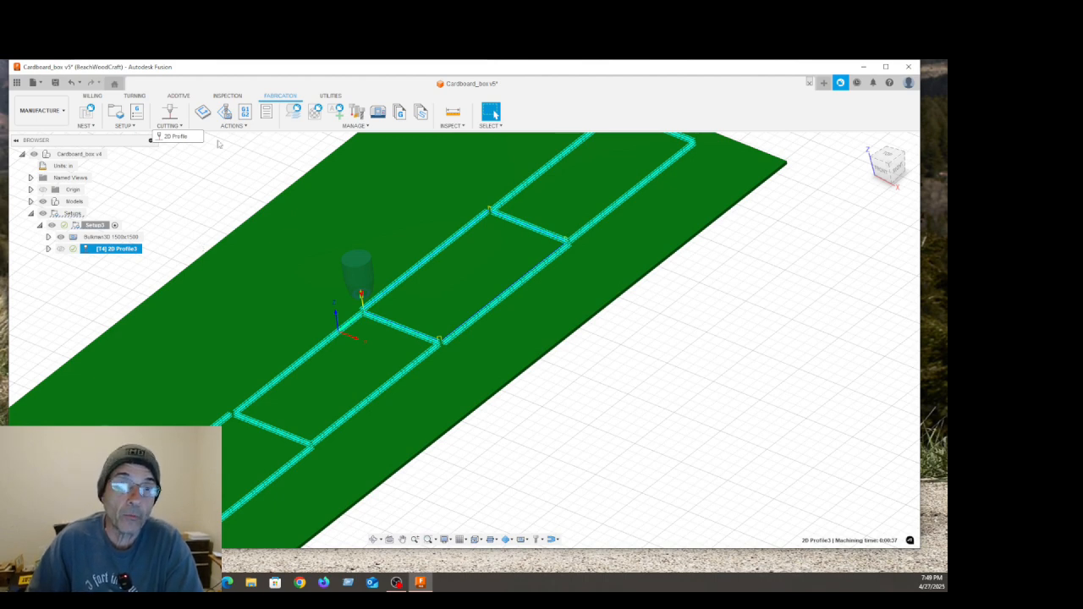
left_click(170, 113)
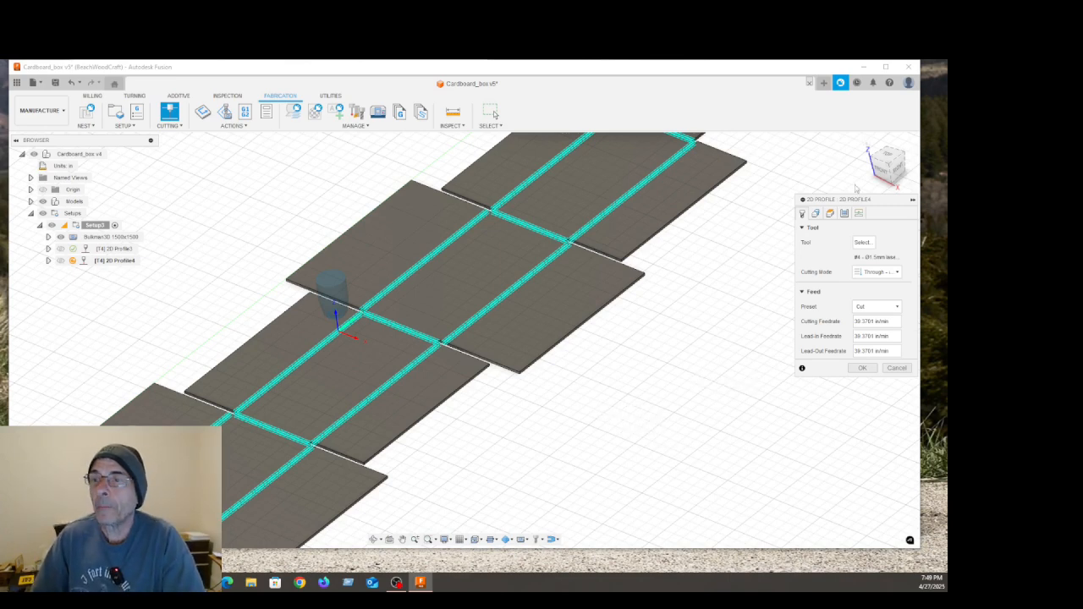
left_click_drag(874, 200, 845, 200)
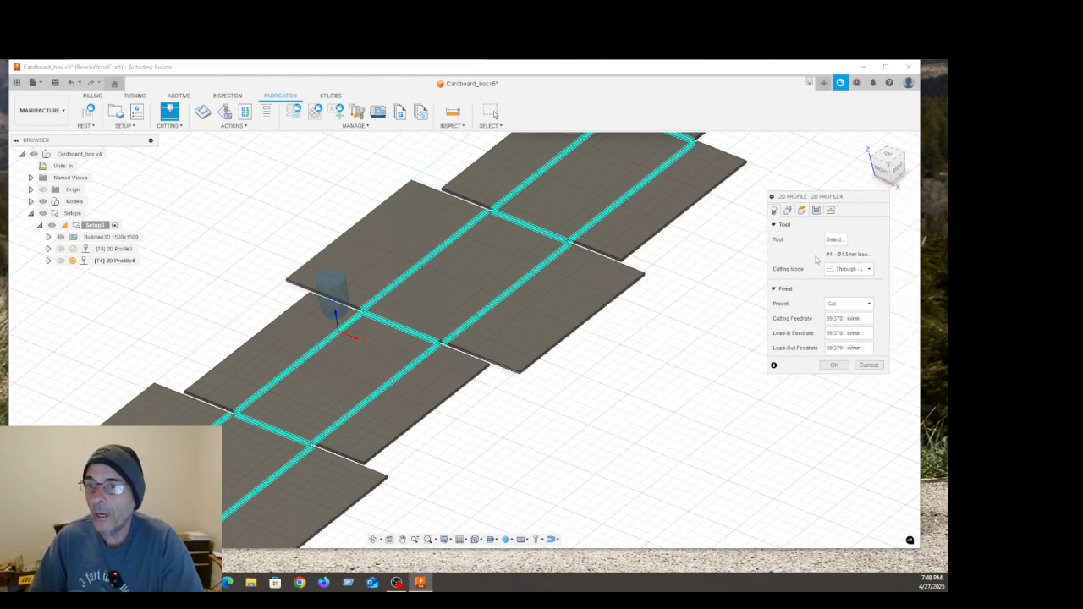
left_click(429, 416)
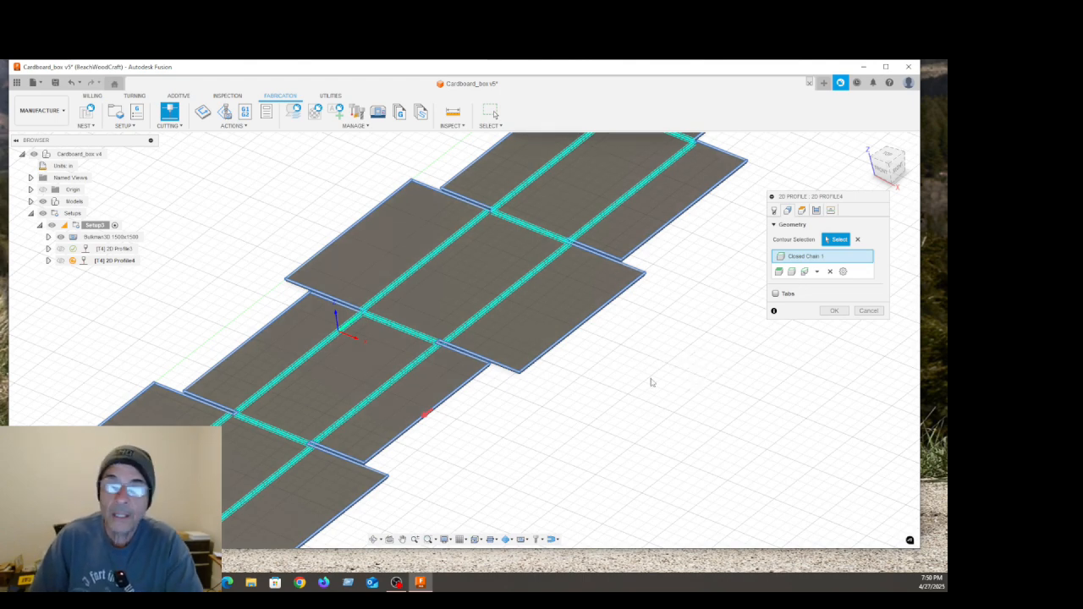
left_click(834, 311)
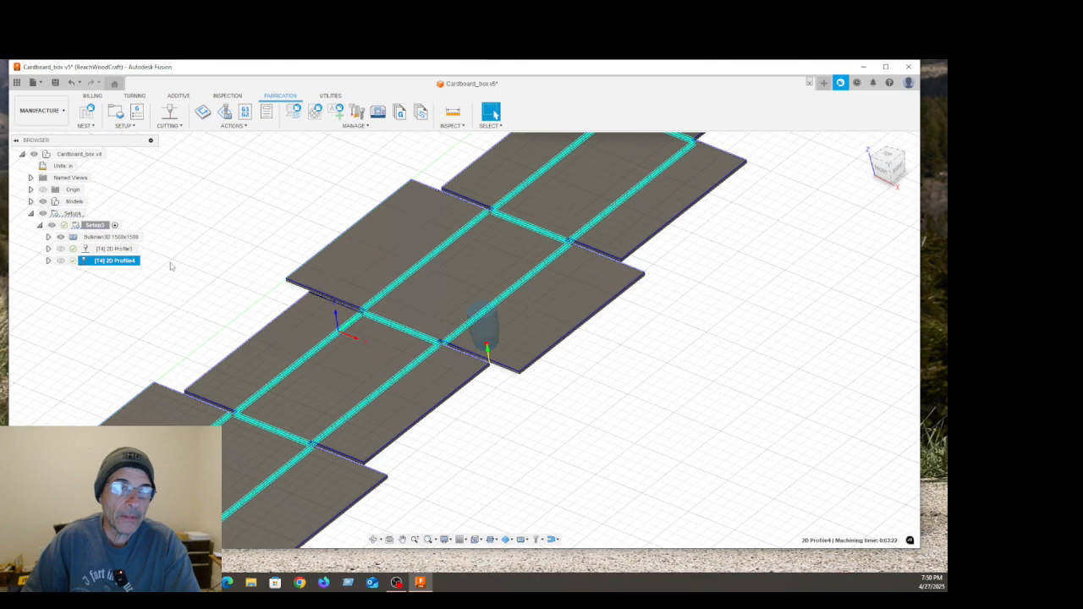
Simulate the etch toolpath of the first 2D Profile operation and inspect the fold lines on the stock
left_click(117, 249)
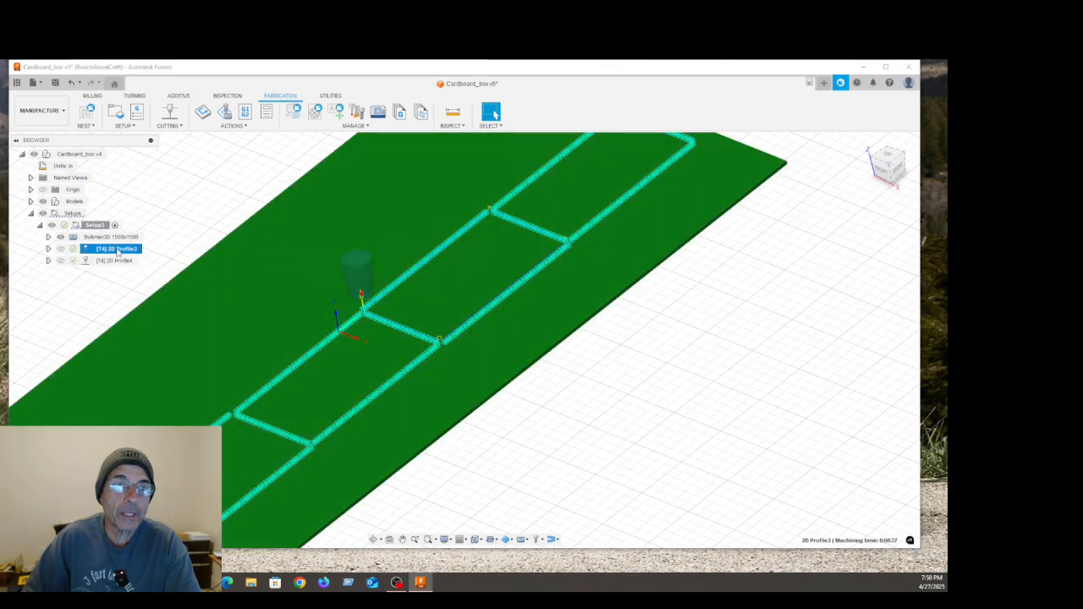
right_click(118, 250)
left_click(145, 317)
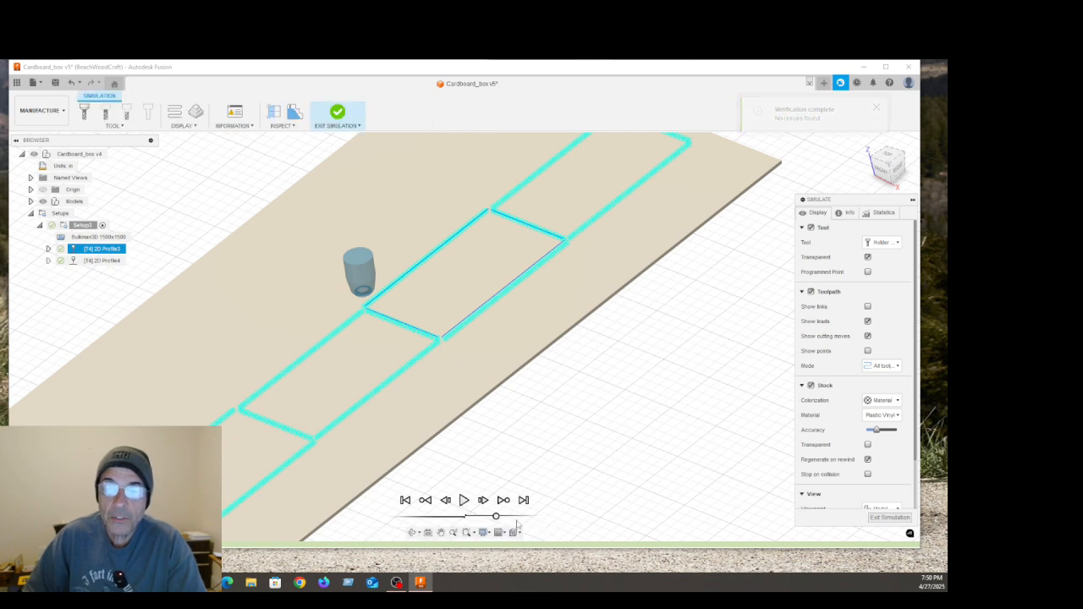
left_click(464, 500)
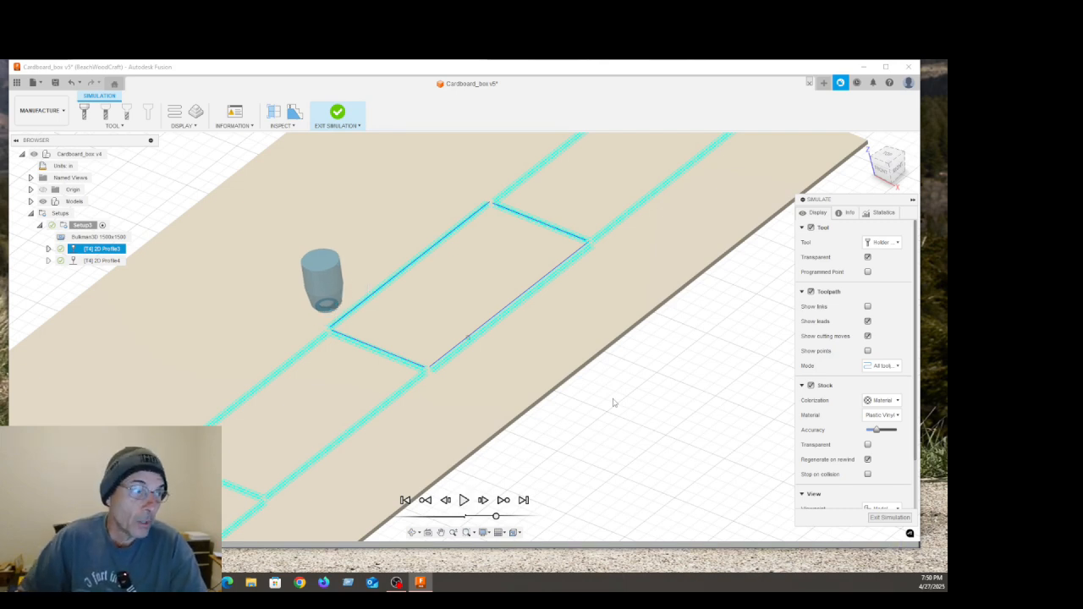
scroll(614, 402, "down", 1)
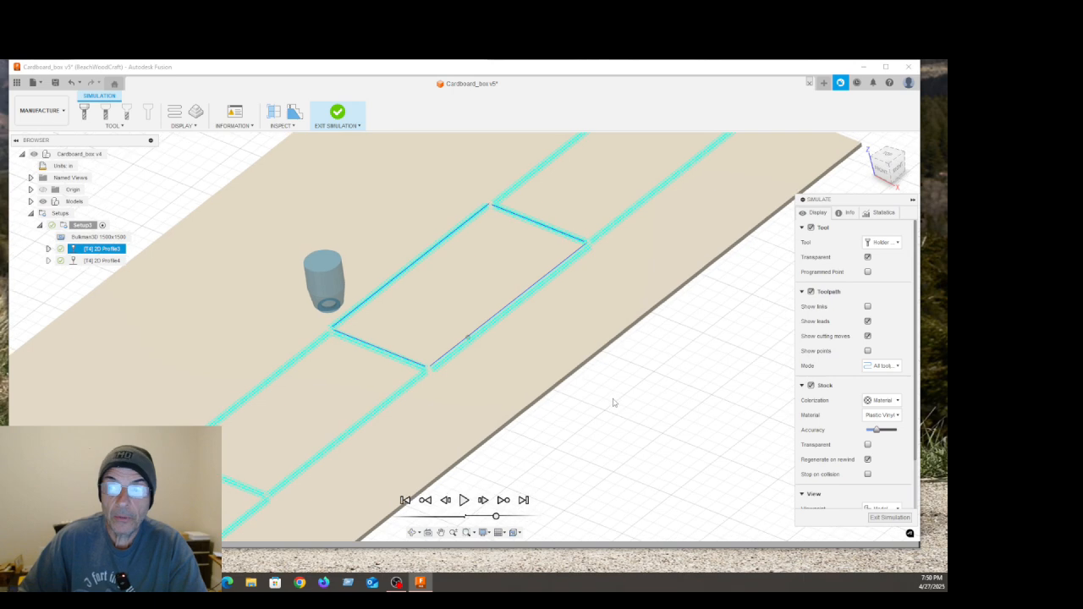
scroll(613, 403, "down", 3)
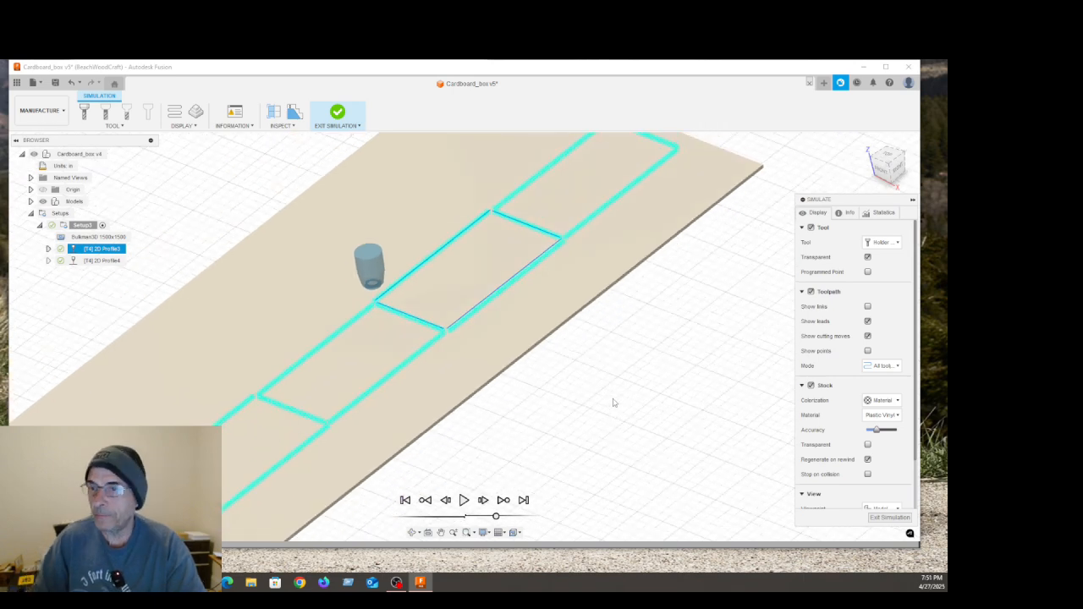
Toggle the tool's visibility and transparency off and on in the simulation, and exit the simulation
left_click_drag(853, 195, 806, 170)
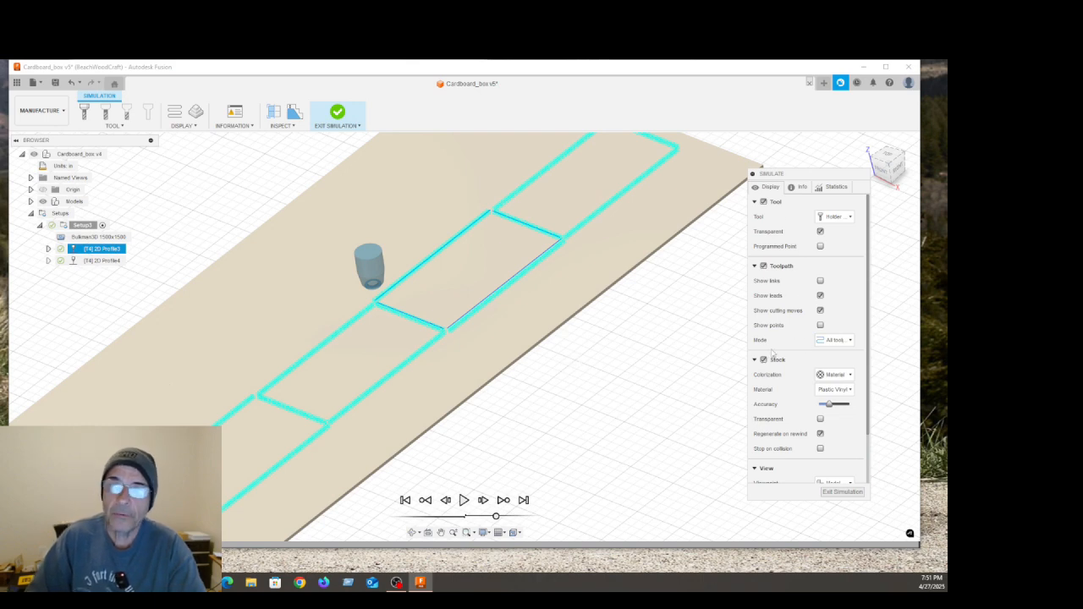
left_click(763, 201)
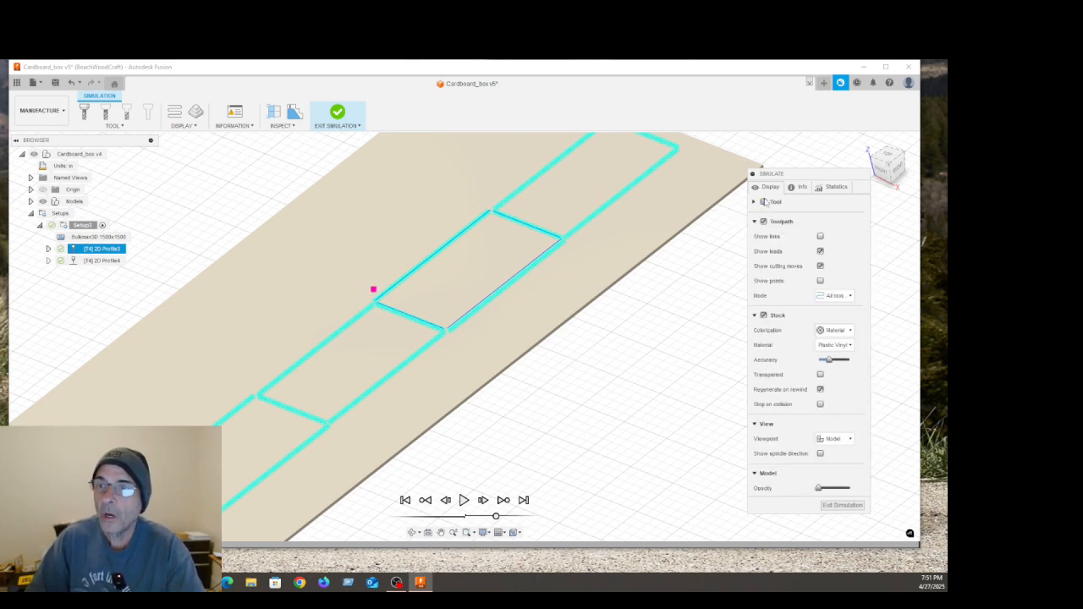
left_click(764, 203)
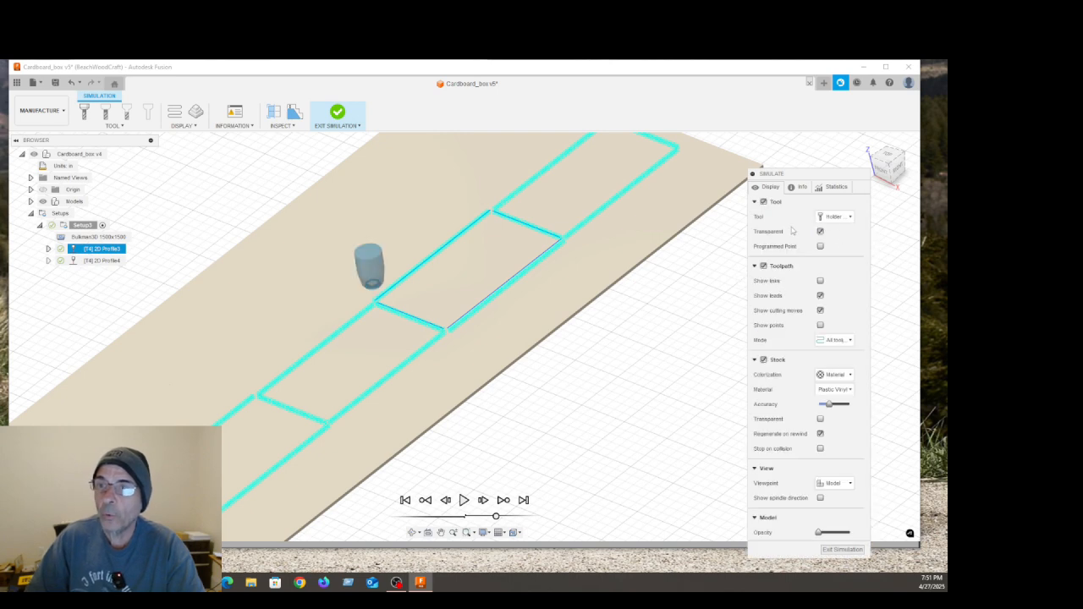
left_click(820, 231)
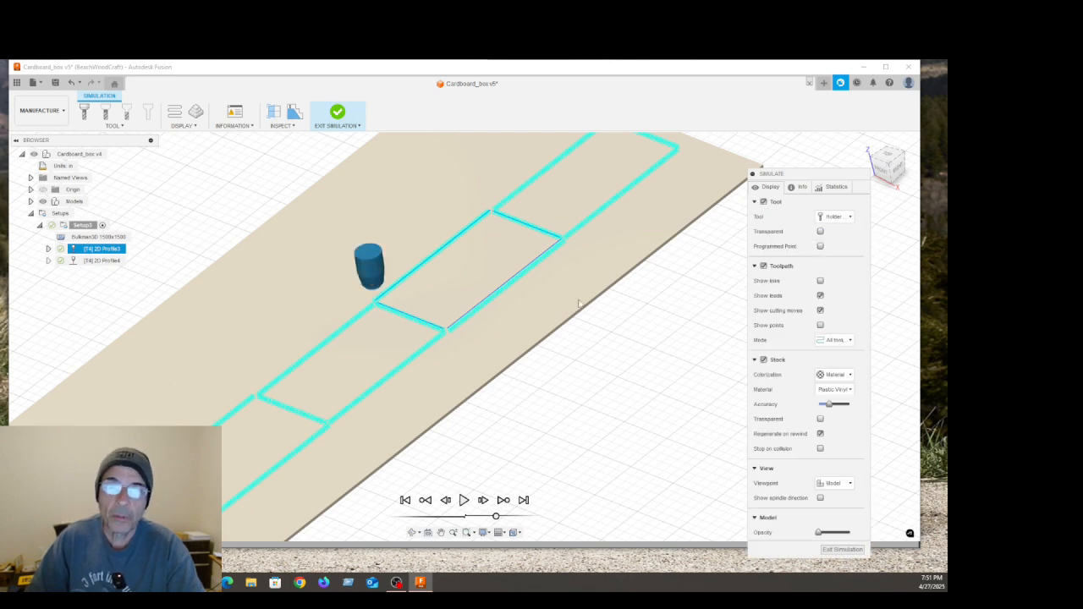
left_click(820, 231)
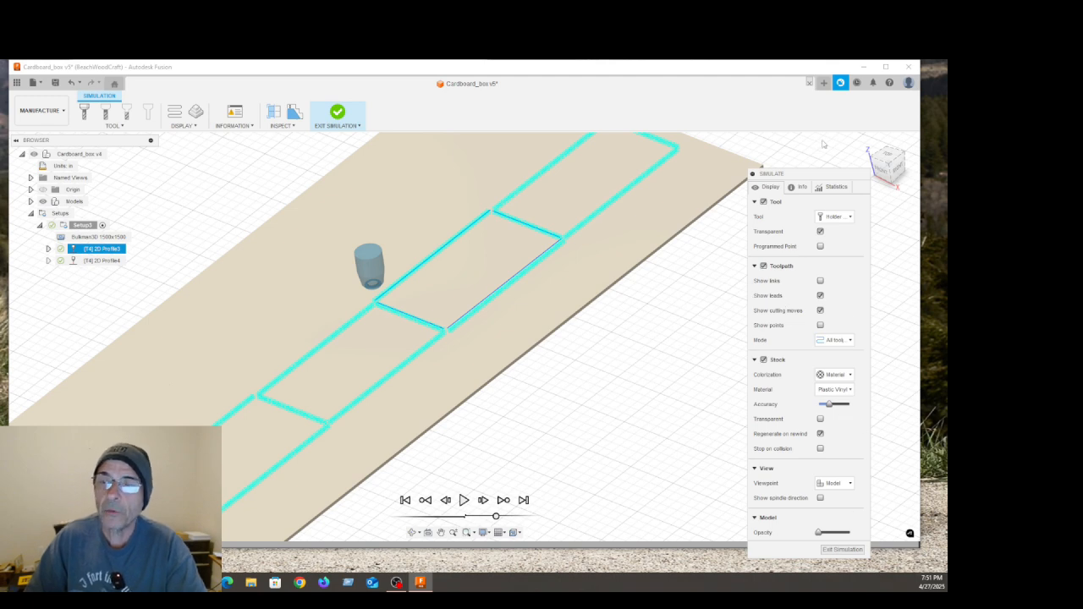
left_click(842, 549)
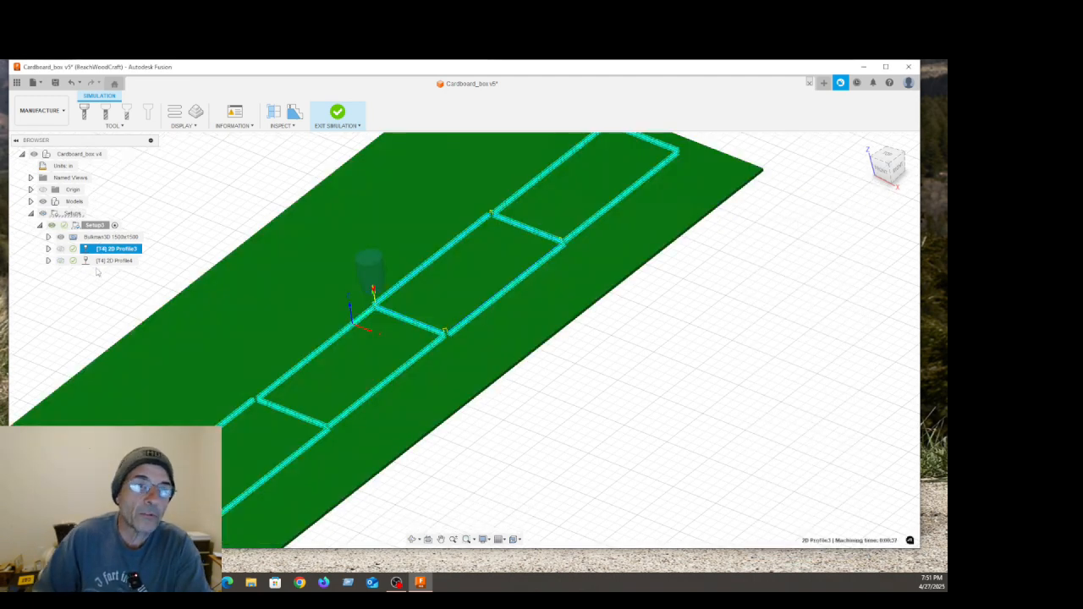
Simulate the toolpath of the second 2D Profile operation that cuts the box outline, and exit the simulation
left_click(111, 262)
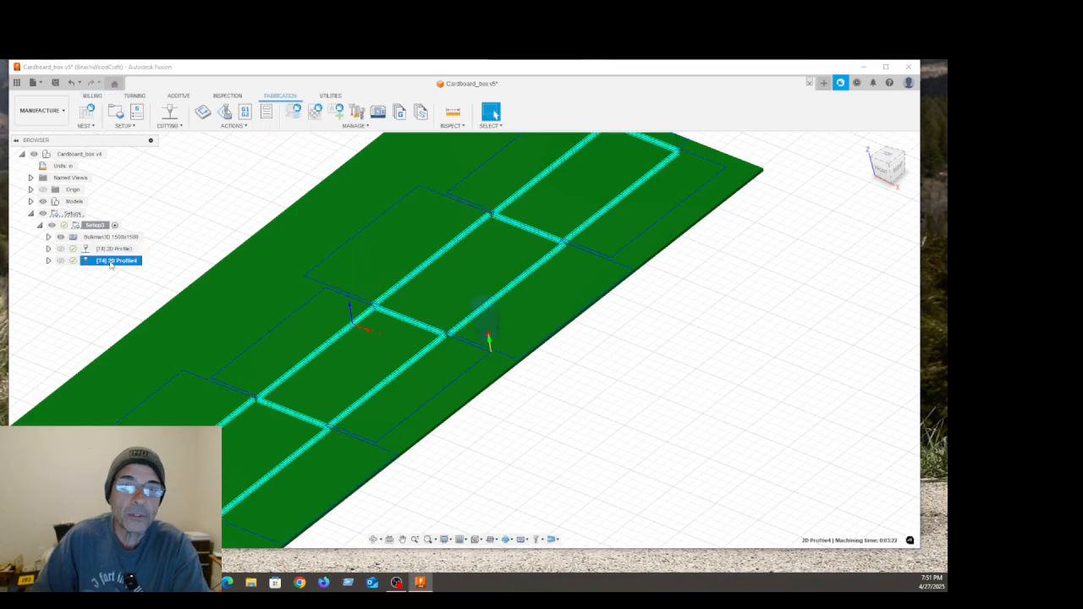
right_click(112, 264)
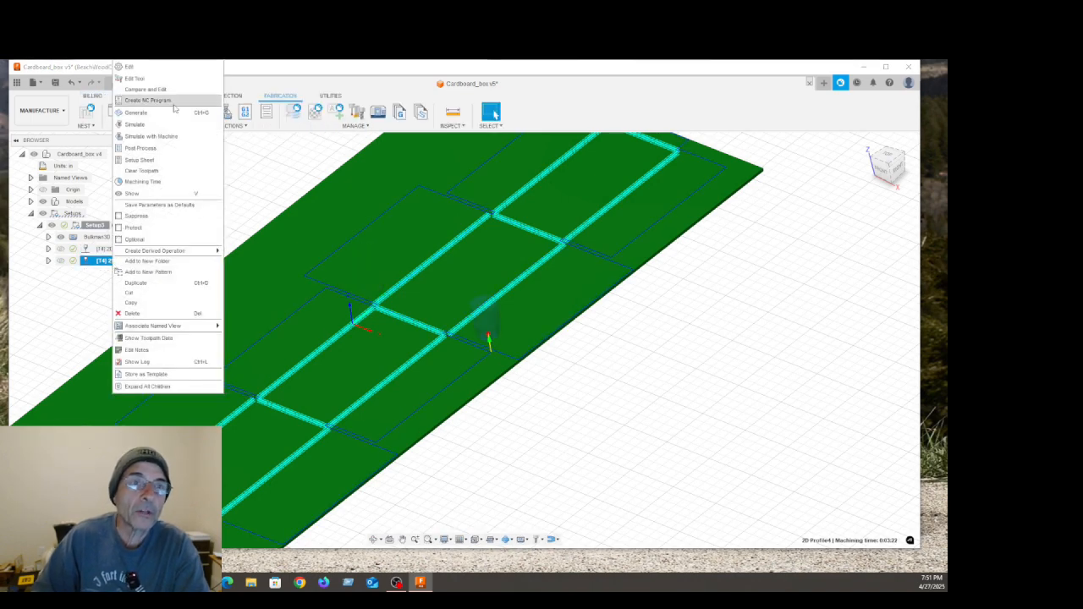
left_click(135, 125)
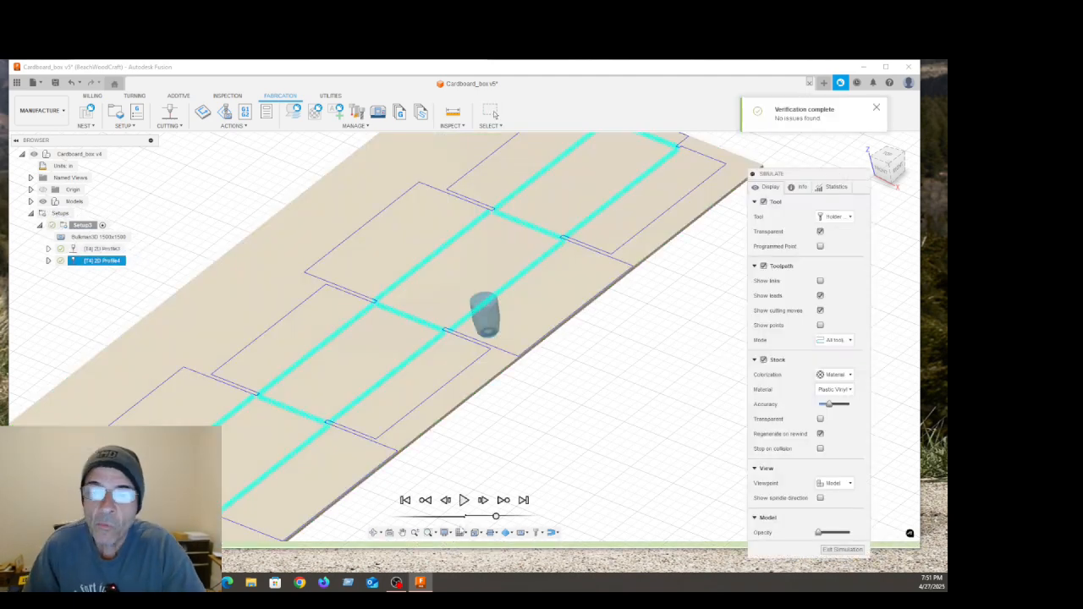
left_click(464, 500)
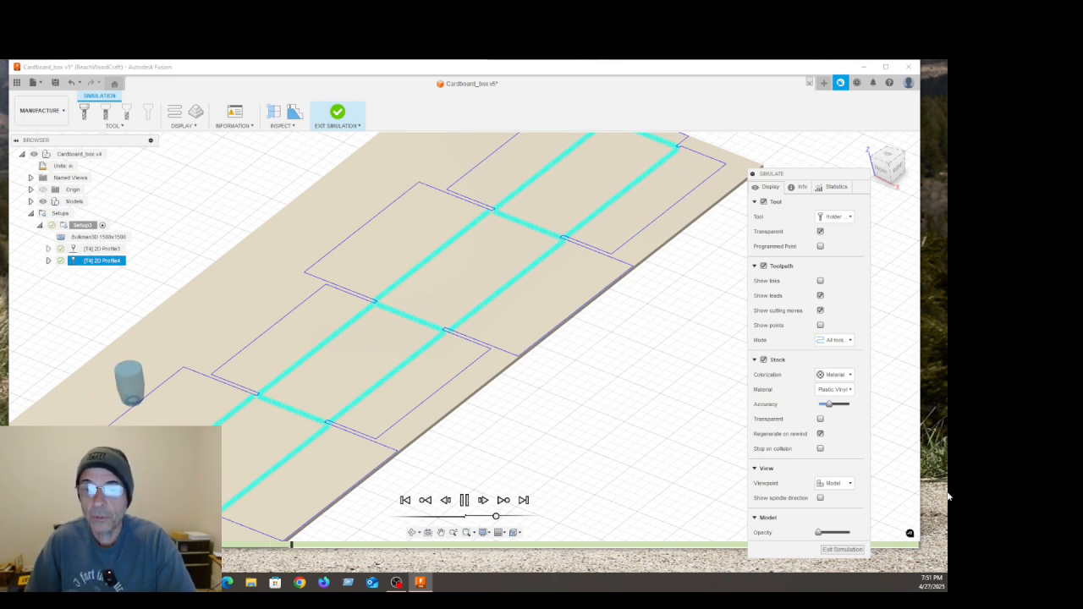
left_click(846, 550)
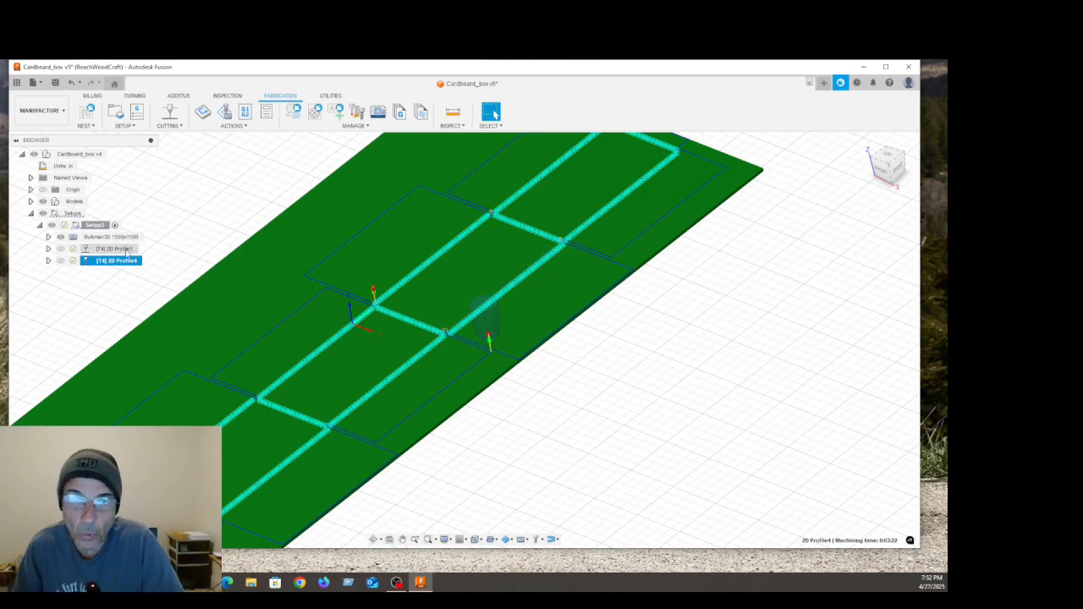
Start an NC program for the etch operation with program name box_scroes and document name Box_scores
left_click(101, 250)
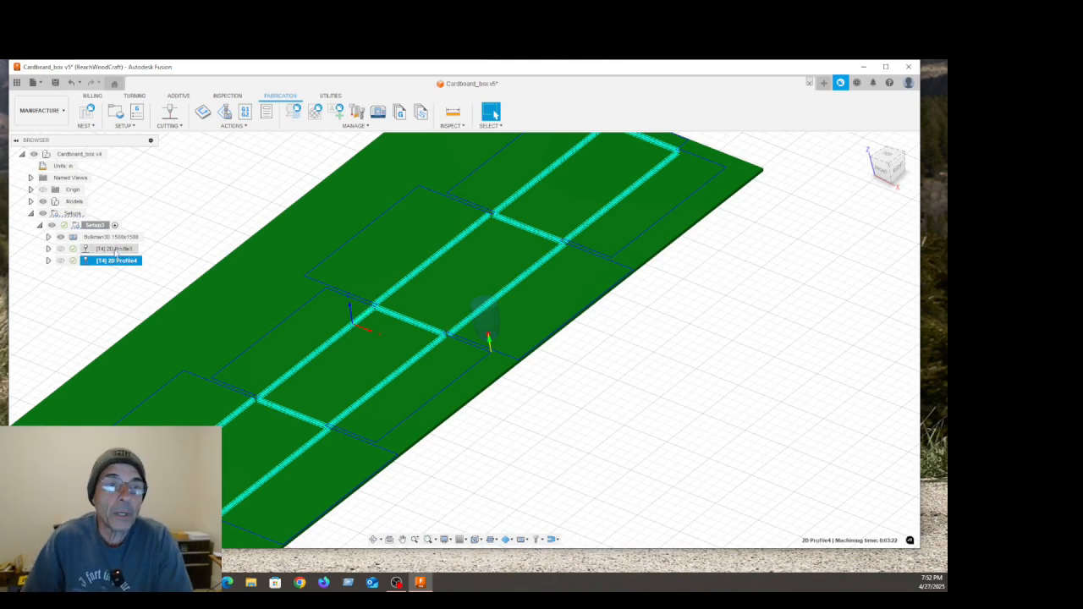
right_click(116, 253)
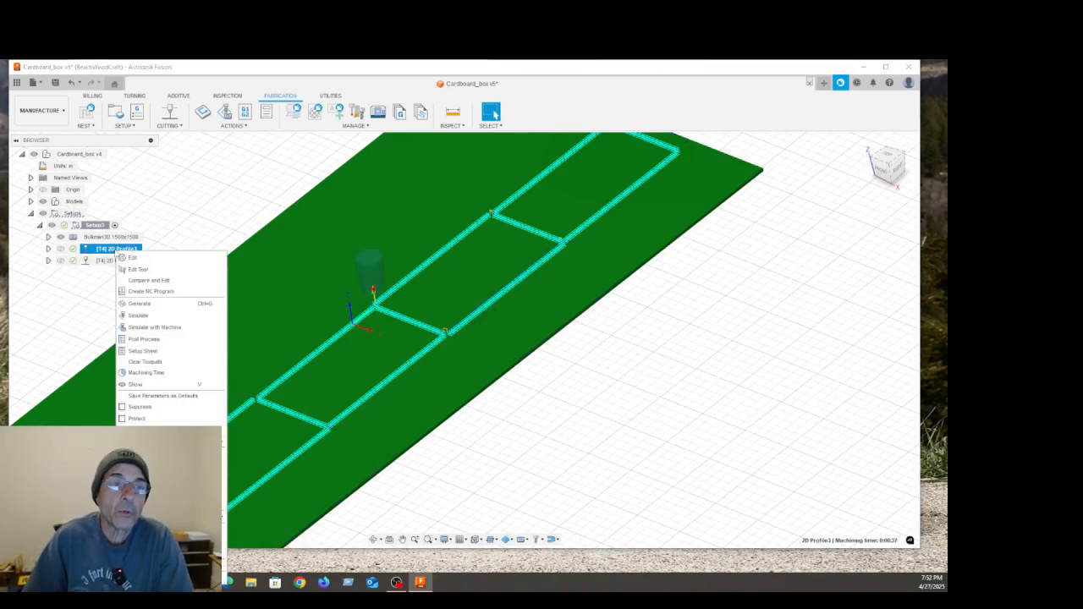
left_click(153, 292)
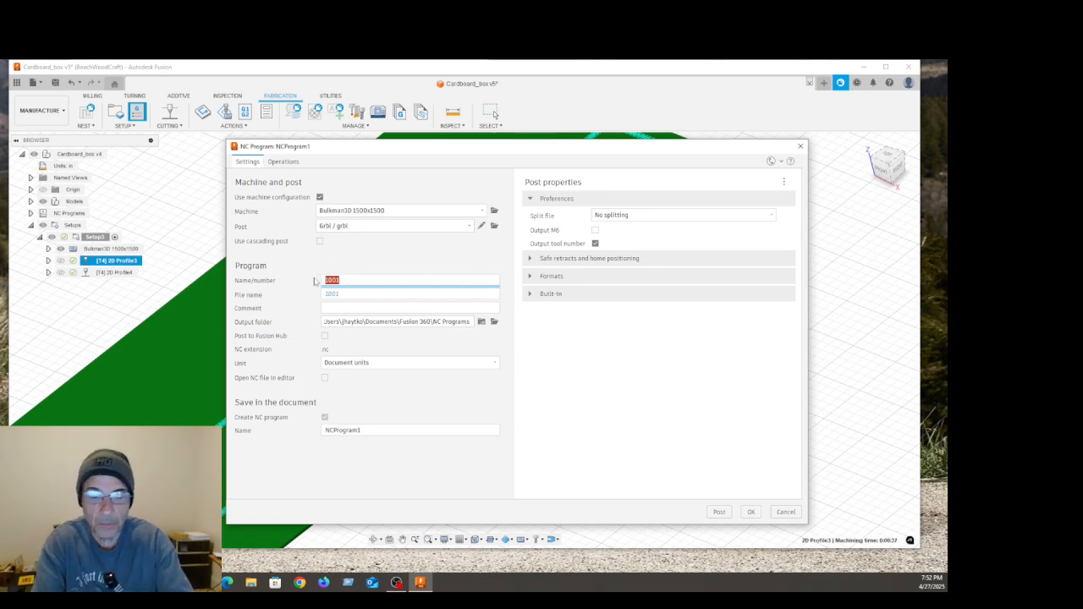
type("box_scores")
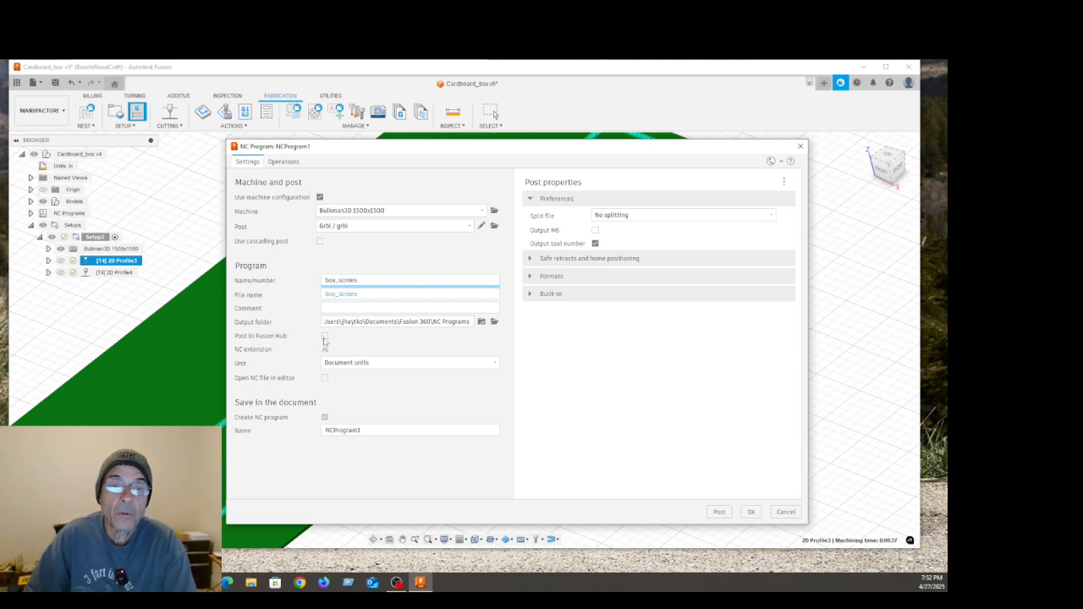
left_click(382, 436)
type("b")
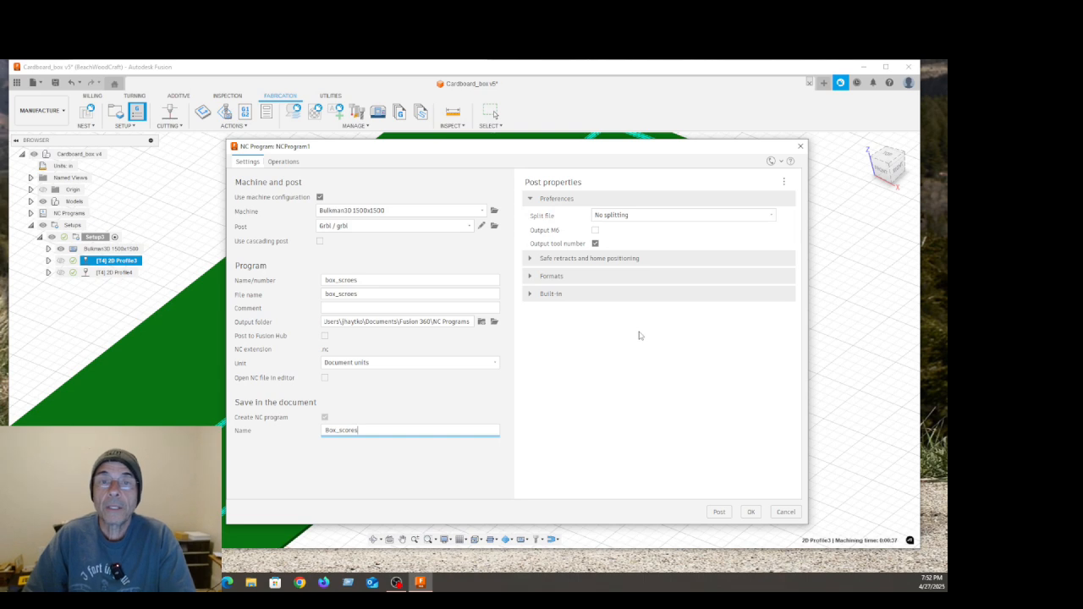
Check the output folder, choose the Grbl Laser post processor for the NC program, and cancel without posting
left_click_drag(356, 321, 487, 325)
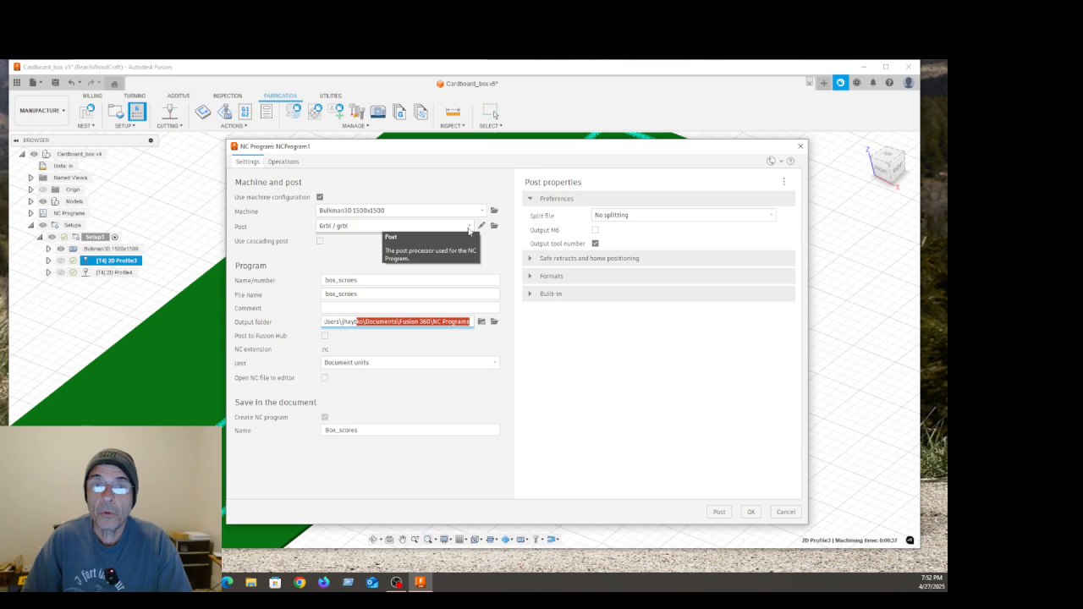
left_click(468, 226)
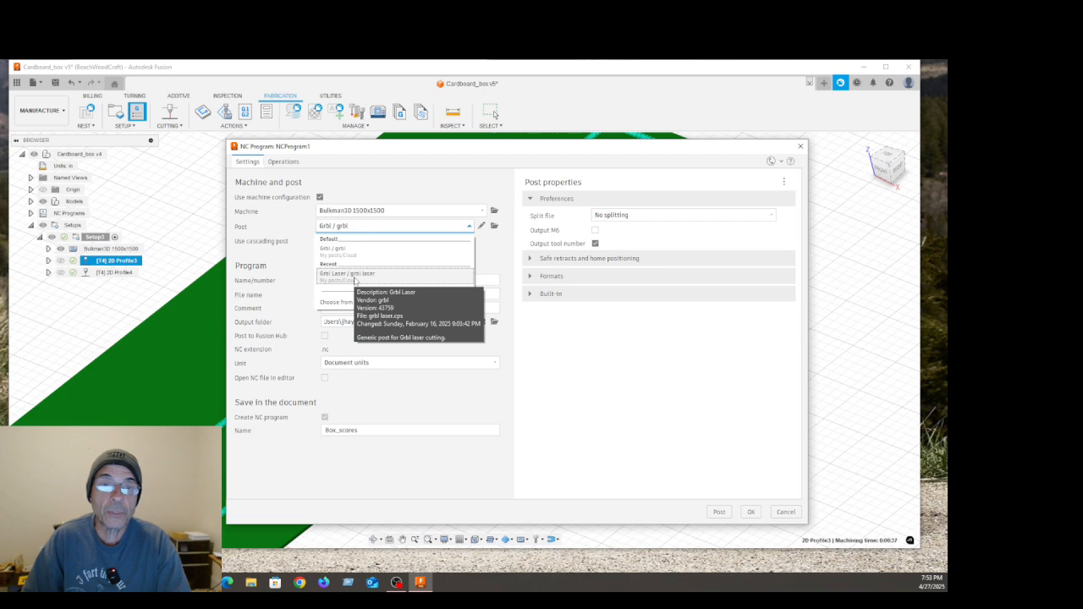
left_click(354, 277)
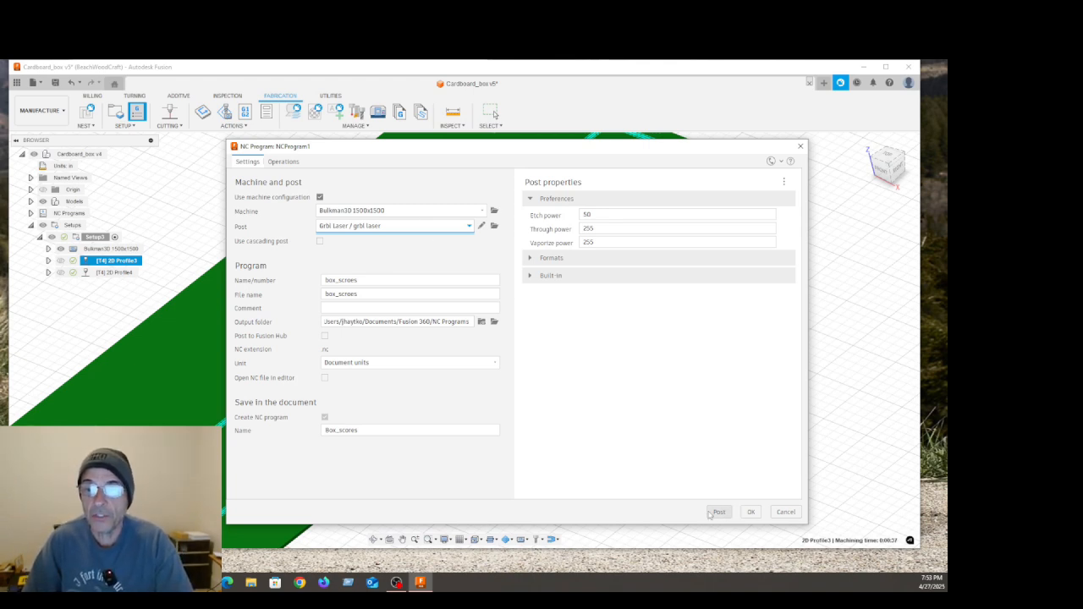
left_click(784, 513)
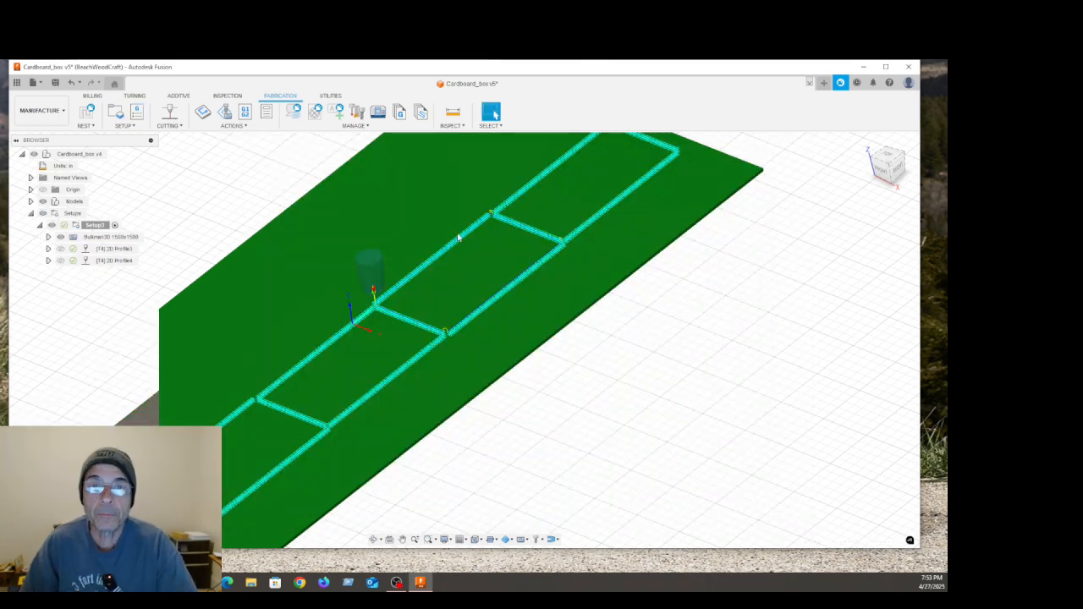
Look through the local and cloud post processors in the Post Library, examine the grbl.cps and grbl laser.cps details, and close it
left_click(356, 126)
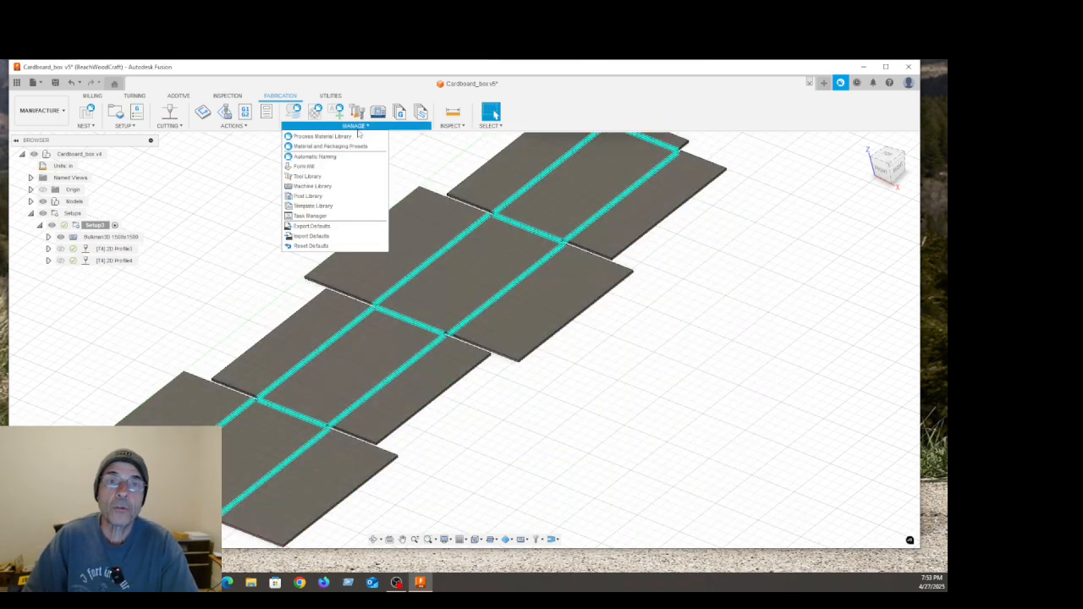
left_click(309, 196)
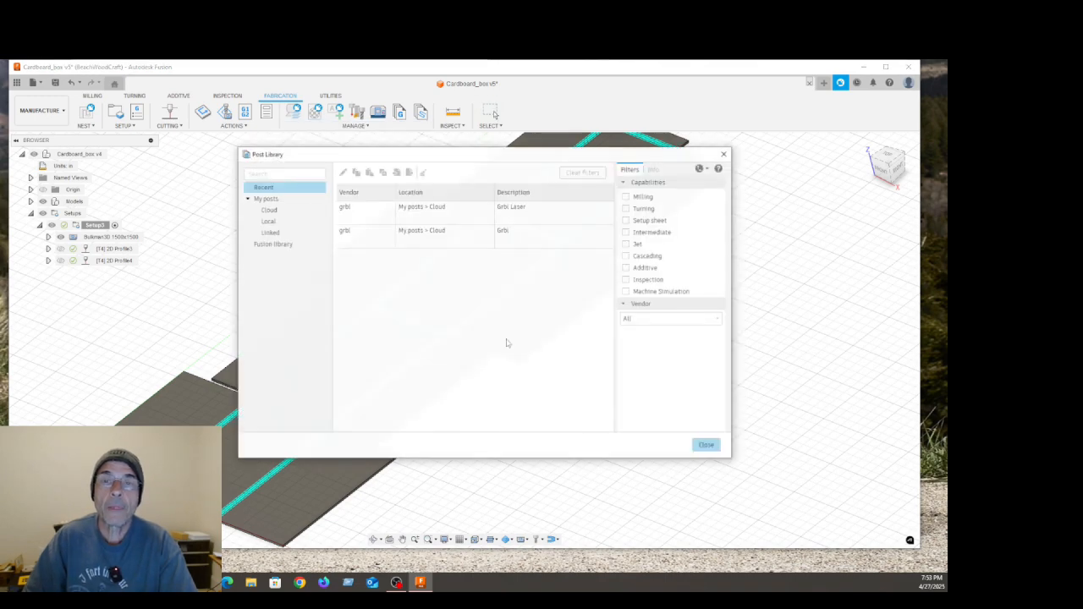
left_click(283, 223)
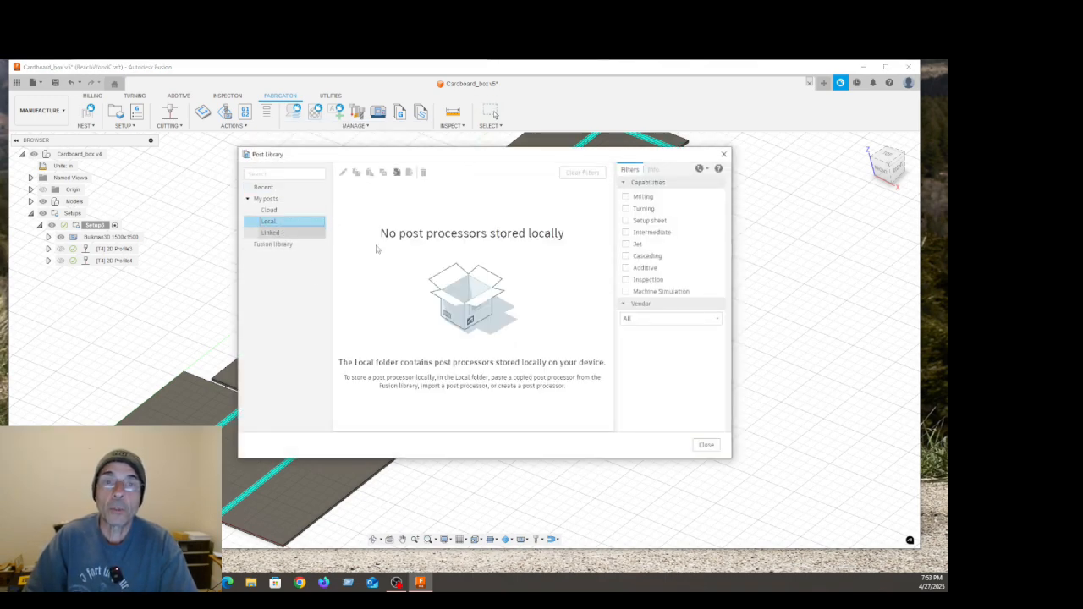
left_click(269, 210)
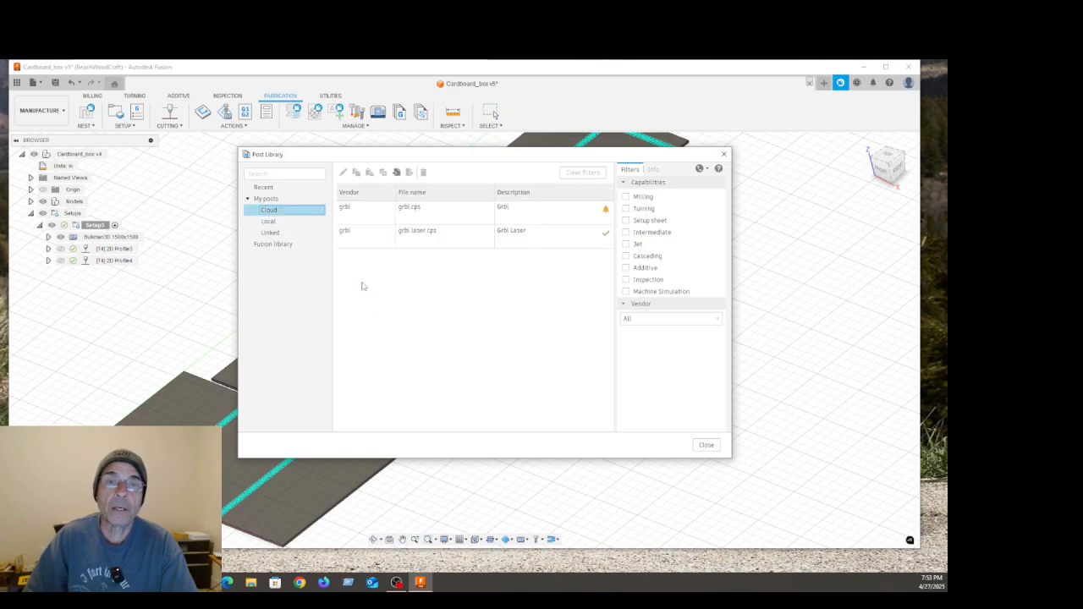
left_click(416, 242)
left_click(449, 210)
left_click(438, 242)
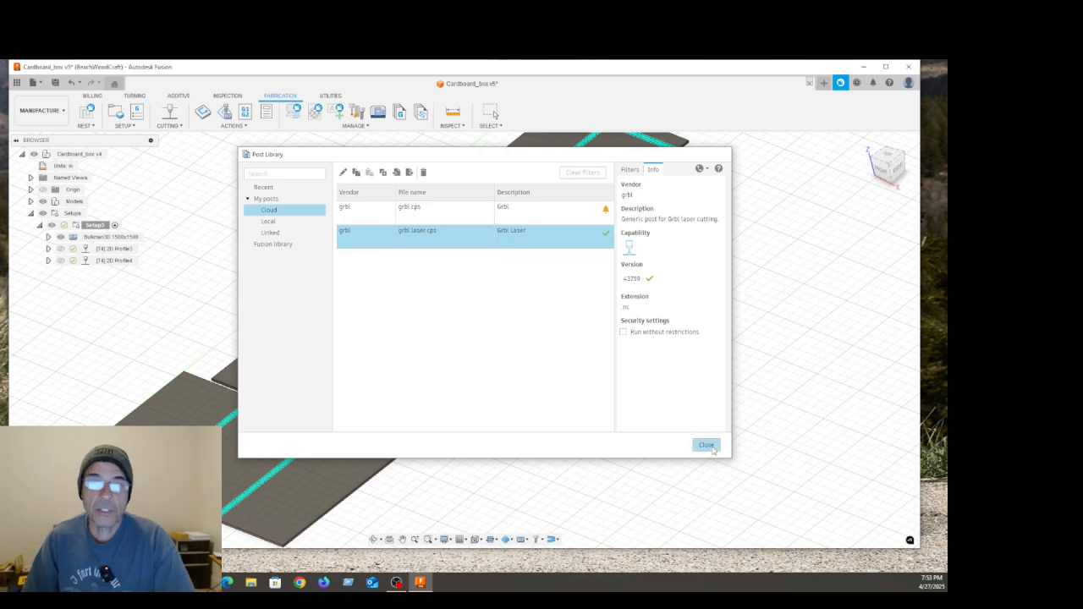
left_click(706, 445)
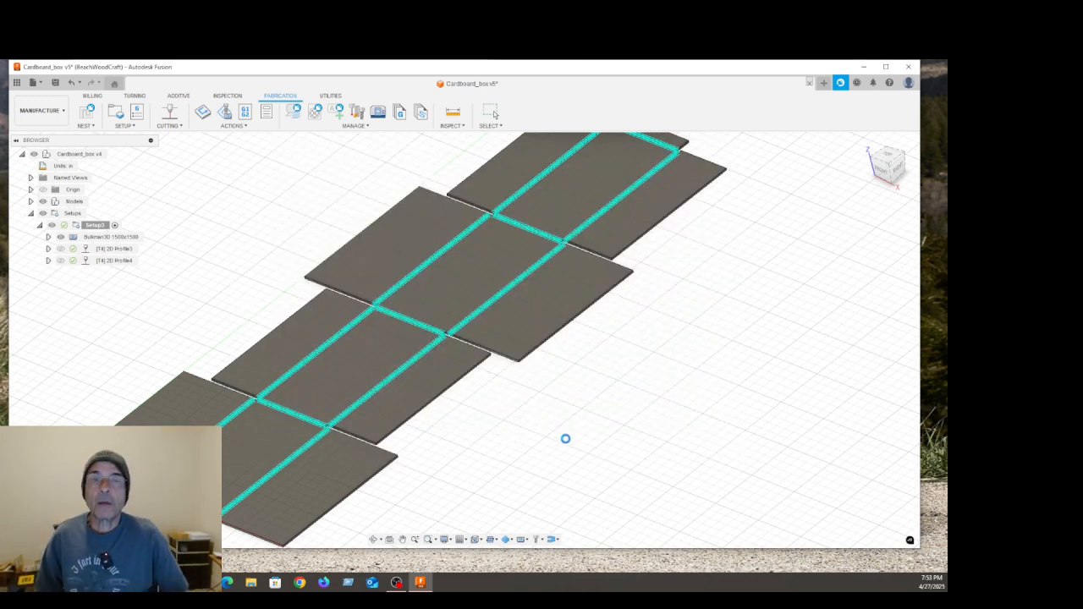